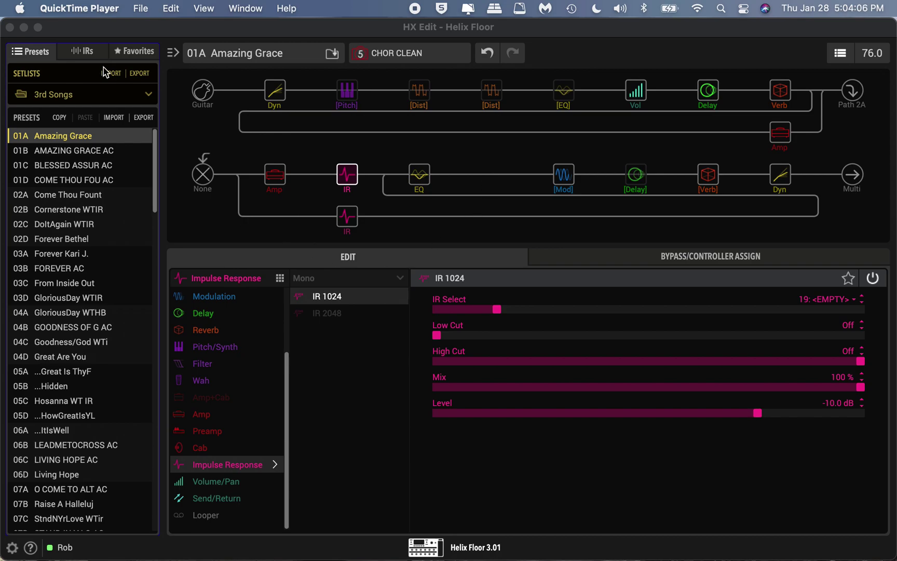
# - Reconnect HX Edit to the Helix Floor and show its list of impulse responses
pyautogui.click(90, 54)
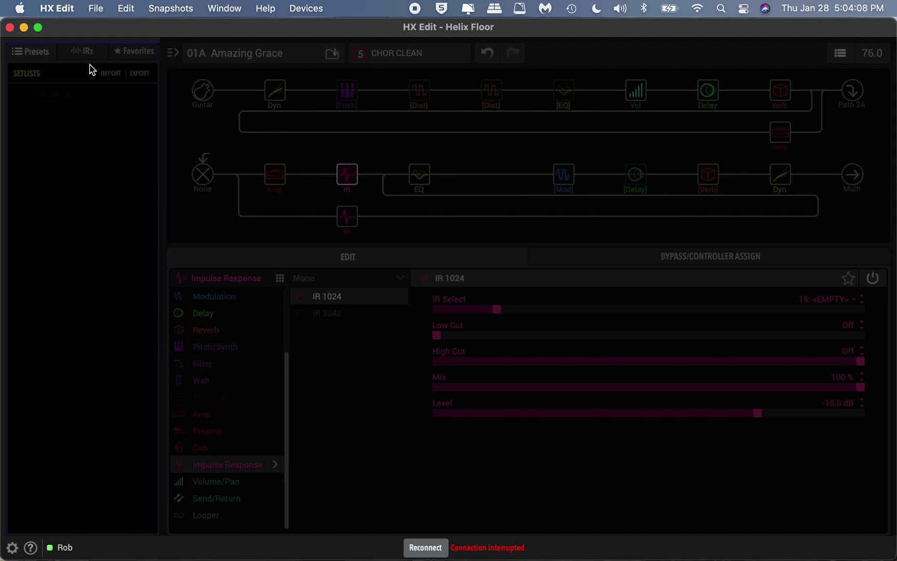
pyautogui.click(428, 551)
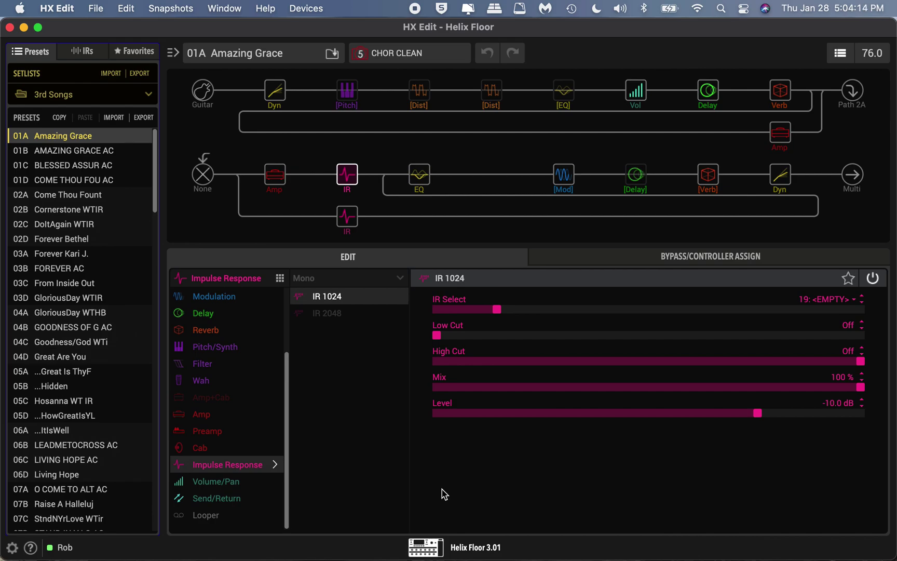
pyautogui.click(90, 57)
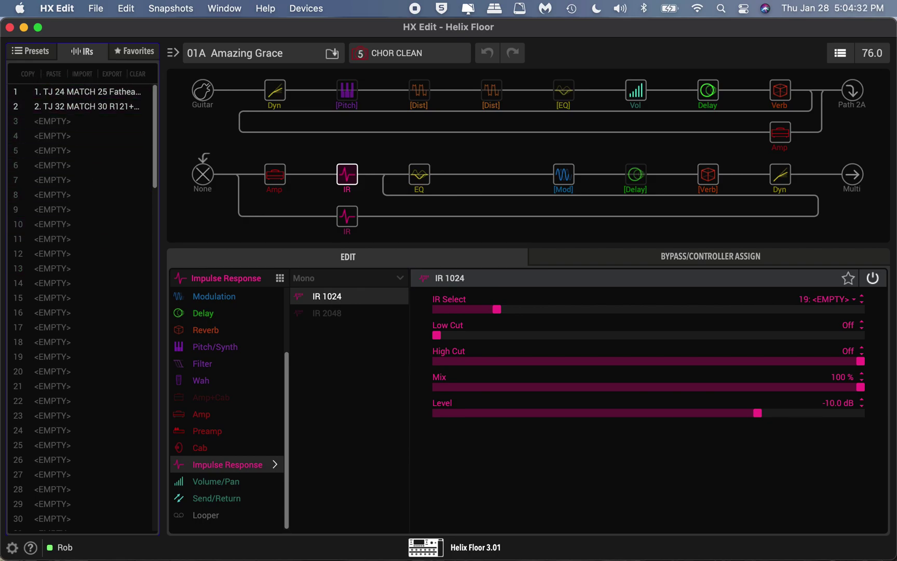
# - Switch to Finder, go back to the IMPULSE RESPONSES folder and expand ONGOING IR PRESETS to view its WAV files
pyautogui.moveTo(1, 57); pyautogui.dragTo(830, 75)
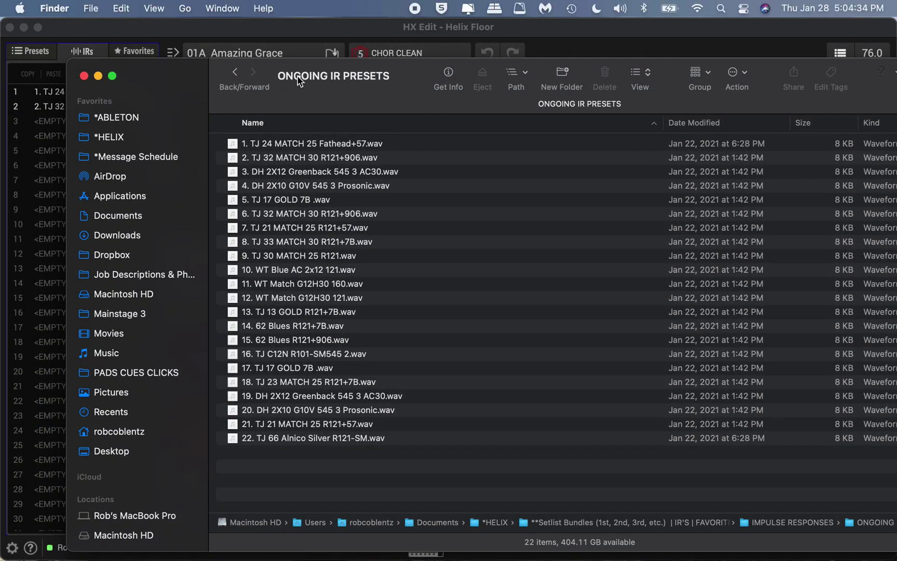
pyautogui.click(235, 72)
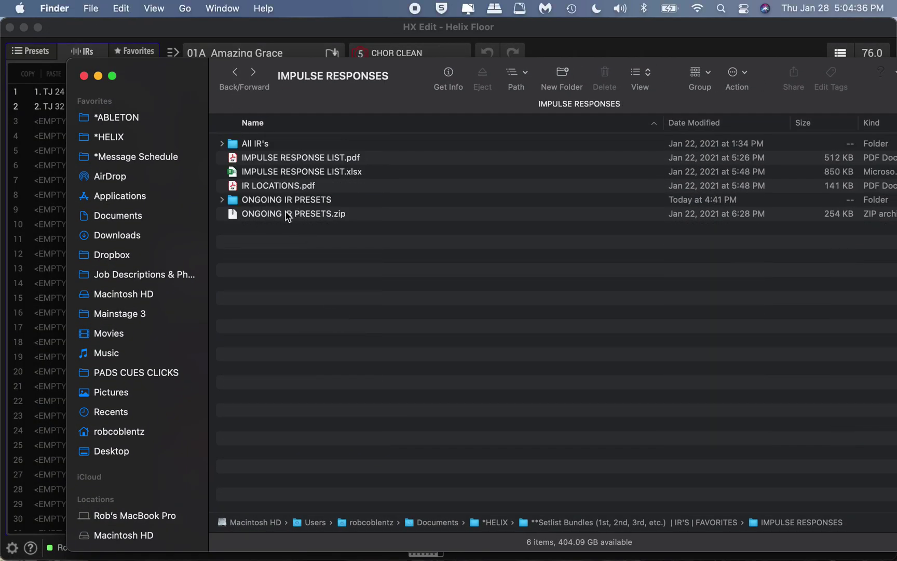
pyautogui.click(303, 215)
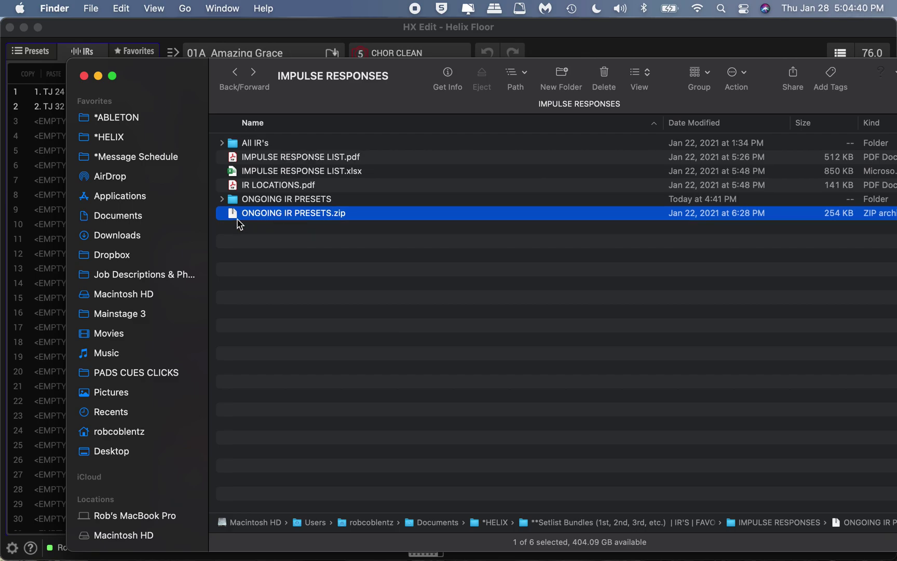
pyautogui.click(290, 201)
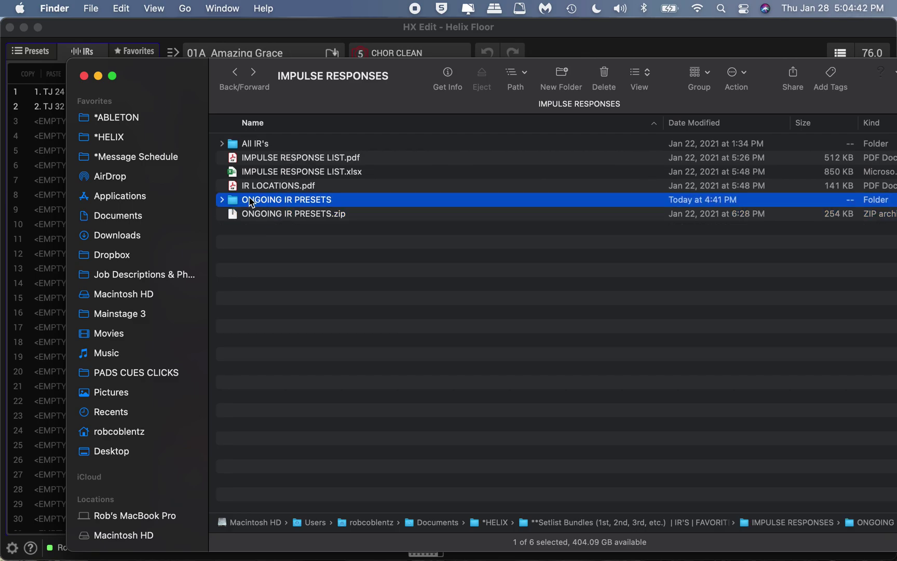
pyautogui.click(222, 199)
pyautogui.scroll(-2, 308, 299)
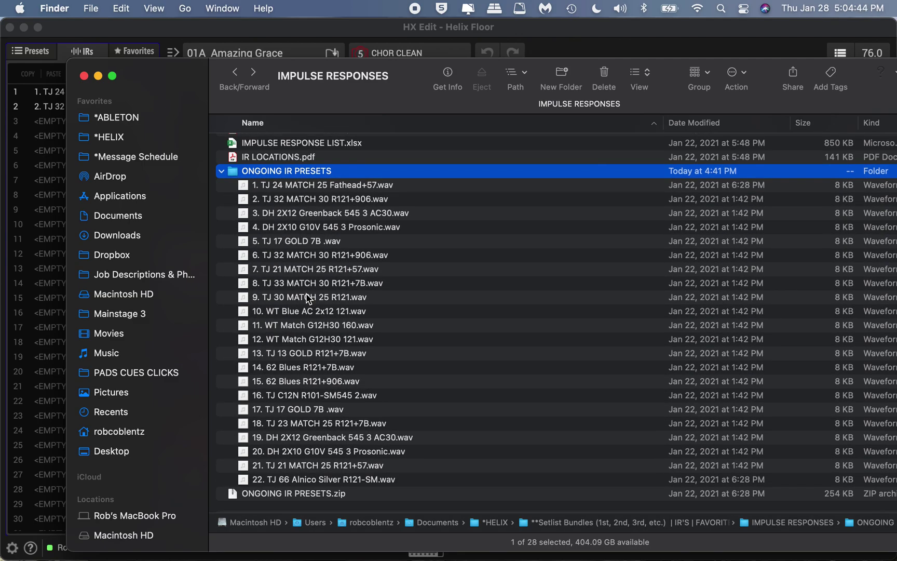
# - Select all 22 WAV files in the ONGOING IR PRESETS folder, then move the Finder window out of the way of HX Edit
pyautogui.moveTo(334, 77); pyautogui.dragTo(498, 60)
pyautogui.click(508, 179)
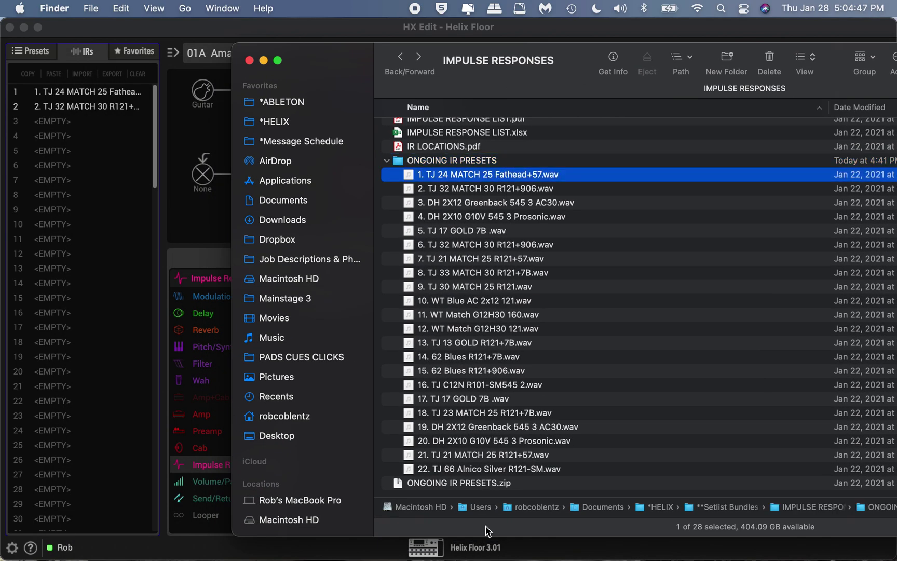
pyautogui.click(481, 469)
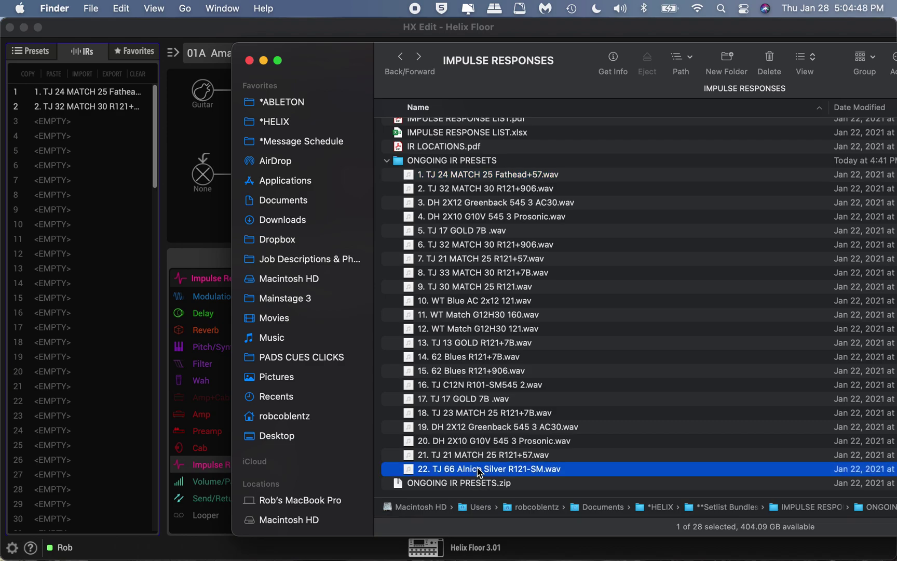
pyautogui.keyDown('shift'); pyautogui.click(477, 178); pyautogui.keyUp('shift')
pyautogui.moveTo(459, 180); pyautogui.dragTo(520, 191)
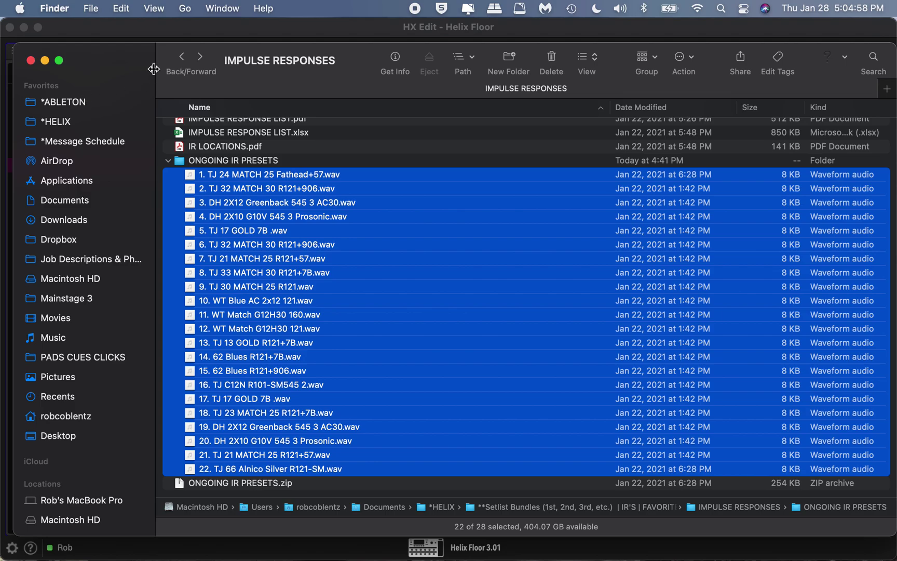
pyautogui.moveTo(136, 58); pyautogui.dragTo(4, 144)
pyautogui.press('super+w')
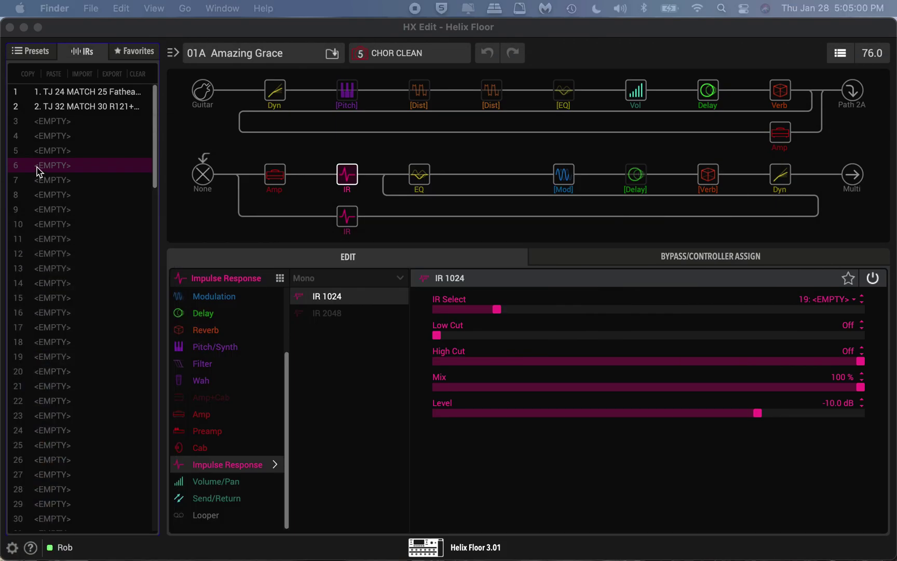
pyautogui.click(71, 134)
pyautogui.click(97, 93)
pyautogui.click(72, 133)
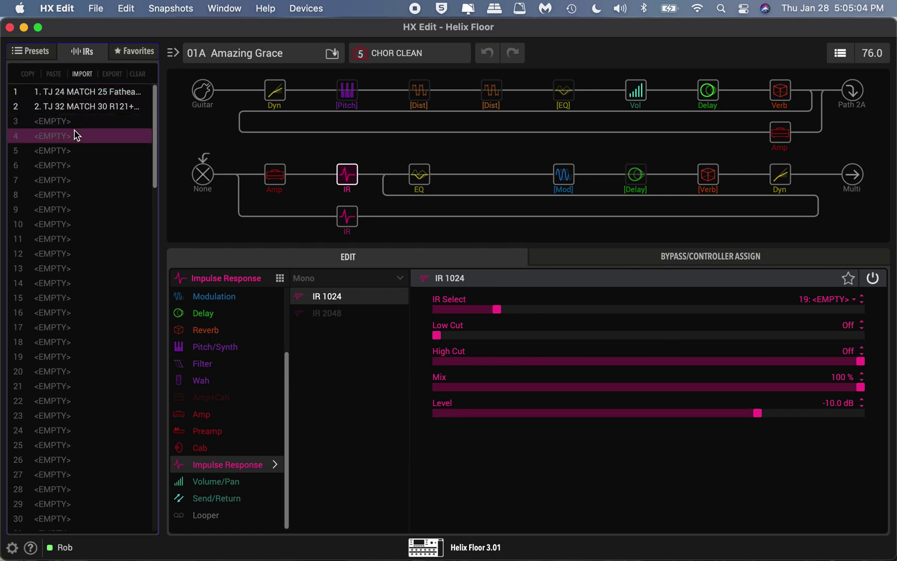
pyautogui.click(72, 150)
pyautogui.click(76, 128)
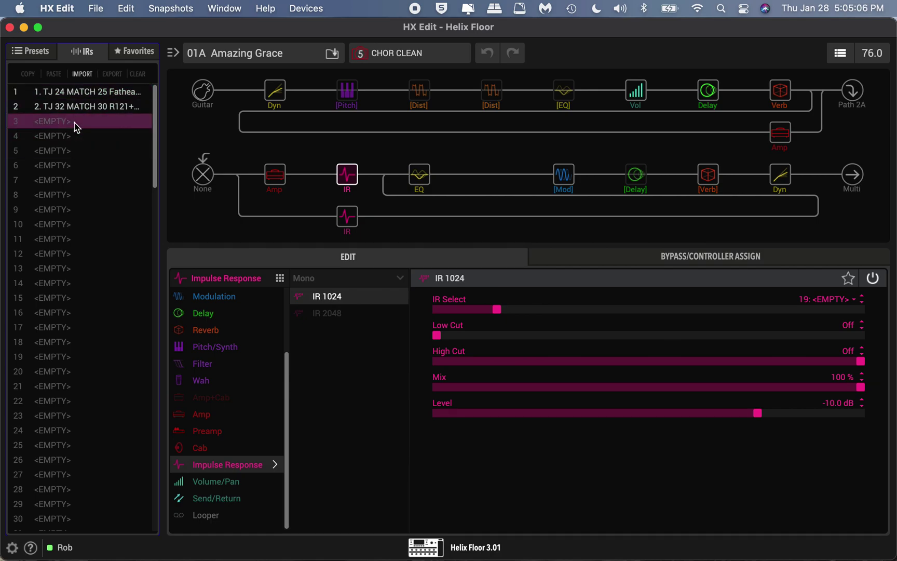
pyautogui.click(130, 167)
pyautogui.click(82, 128)
# - Import all 22 WAV files from ONGOING IR PRESETS starting at IR slot 1, overwriting the IRs already in those slots
pyautogui.click(95, 94)
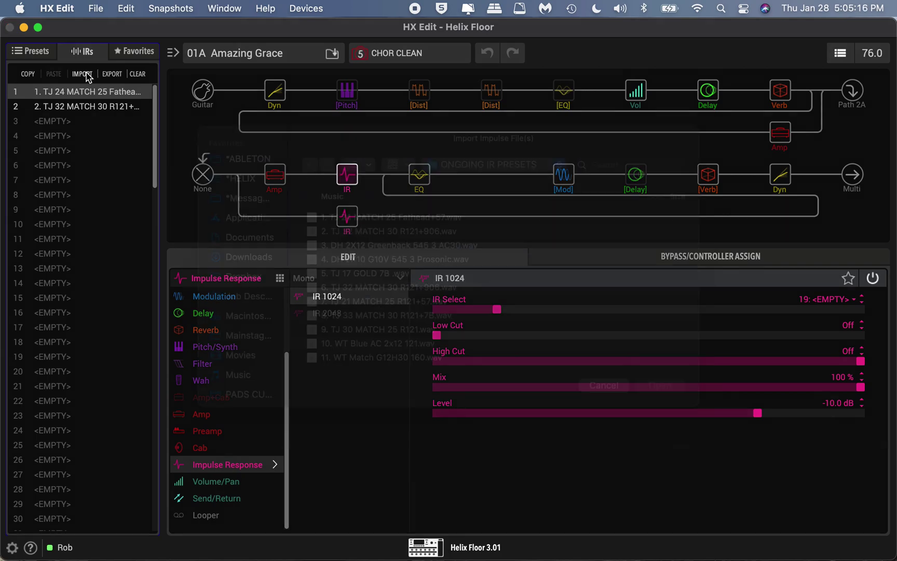
pyautogui.click(87, 75)
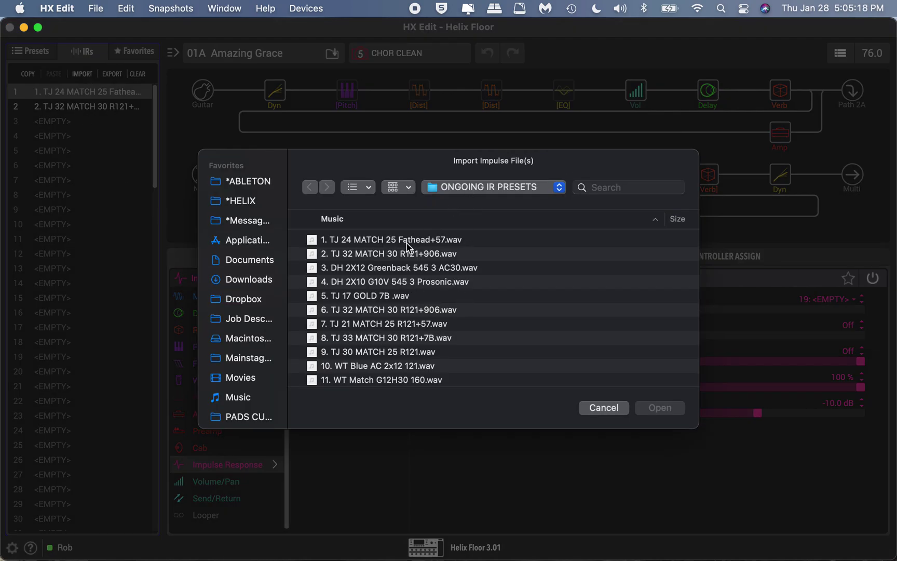
pyautogui.click(393, 244)
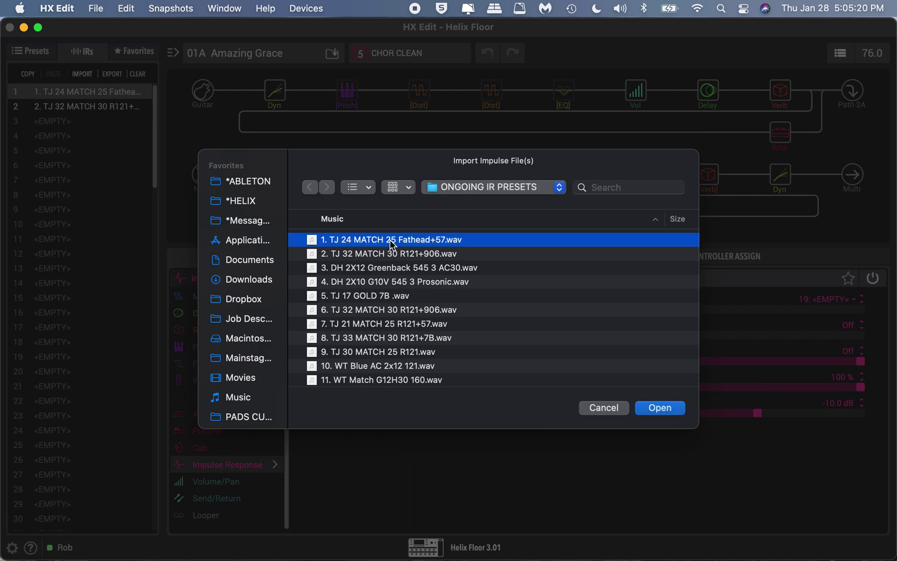
pyautogui.scroll(-6, 400, 335)
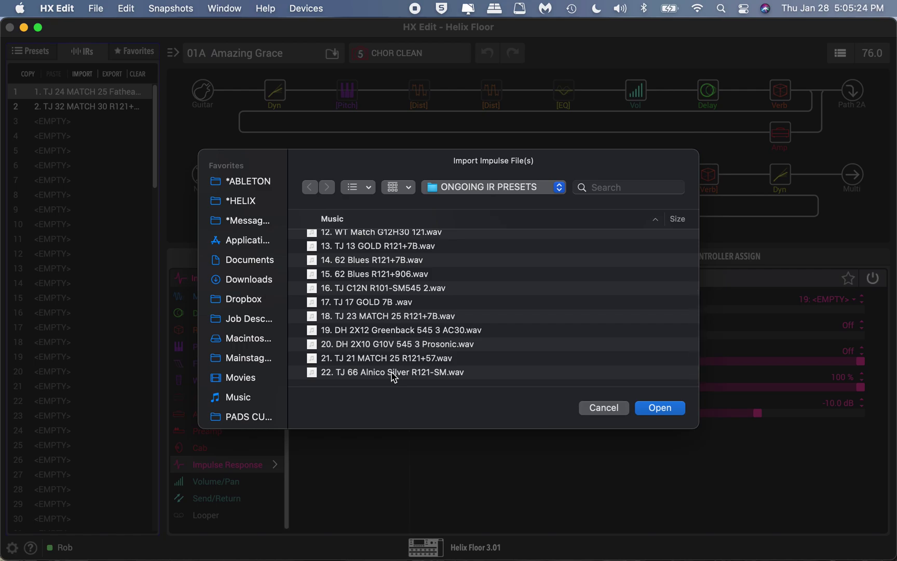
pyautogui.keyDown('shift'); pyautogui.click(392, 372); pyautogui.keyUp('shift')
pyautogui.scroll(5, 396, 305)
pyautogui.scroll(-5, 396, 305)
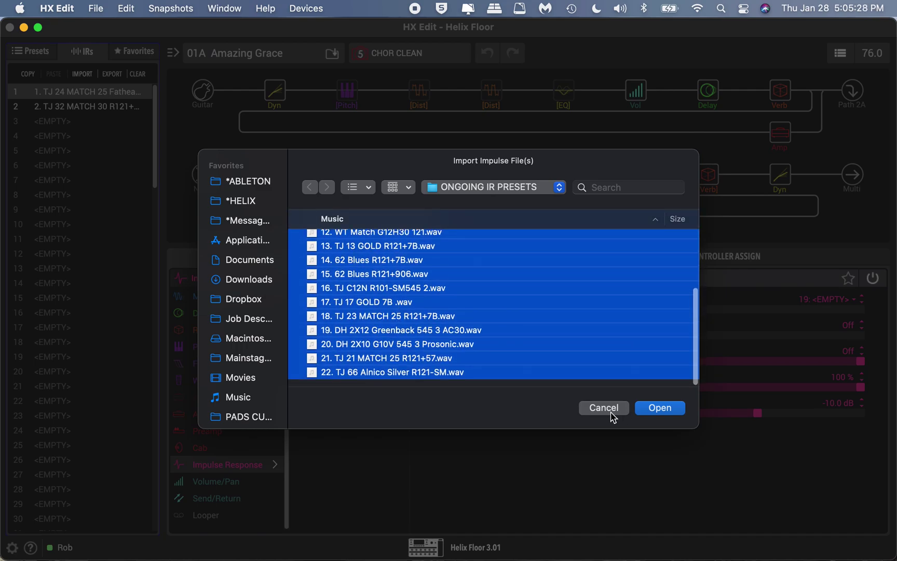
pyautogui.click(660, 408)
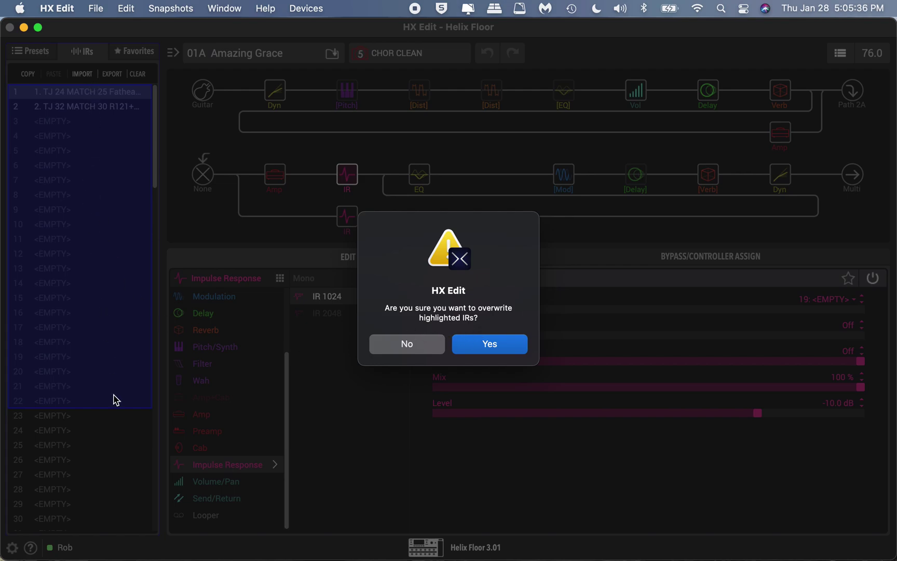
pyautogui.click(491, 344)
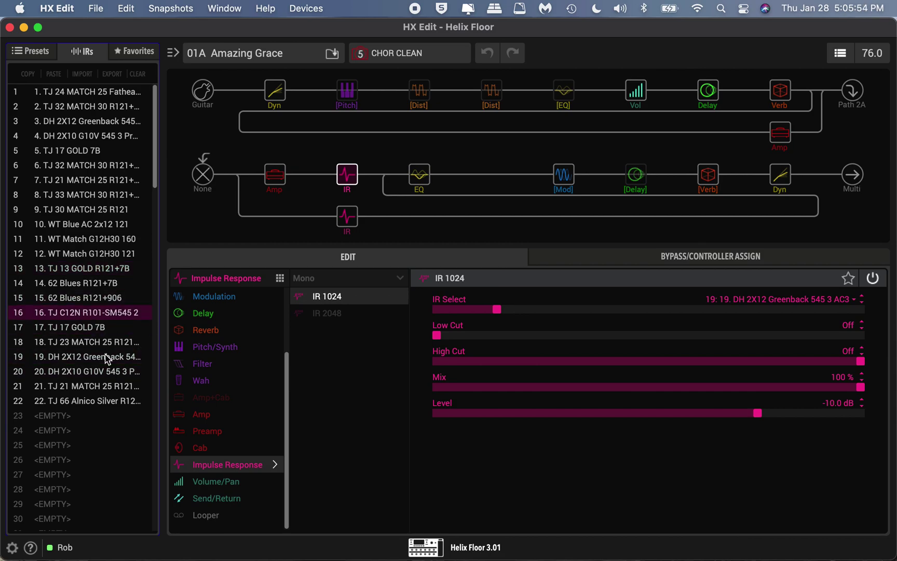
# - Look through the whole IR slot list to check the imported impulse responses and the remaining slots
pyautogui.scroll(-10, 95, 430)
pyautogui.scroll(-15, 95, 433)
pyautogui.scroll(18, 98, 436)
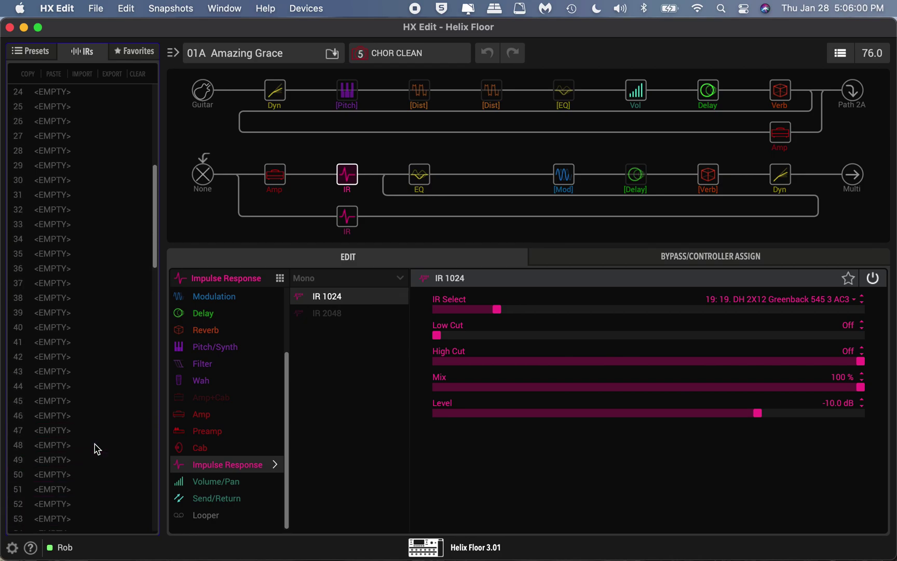
pyautogui.scroll(6, 95, 449)
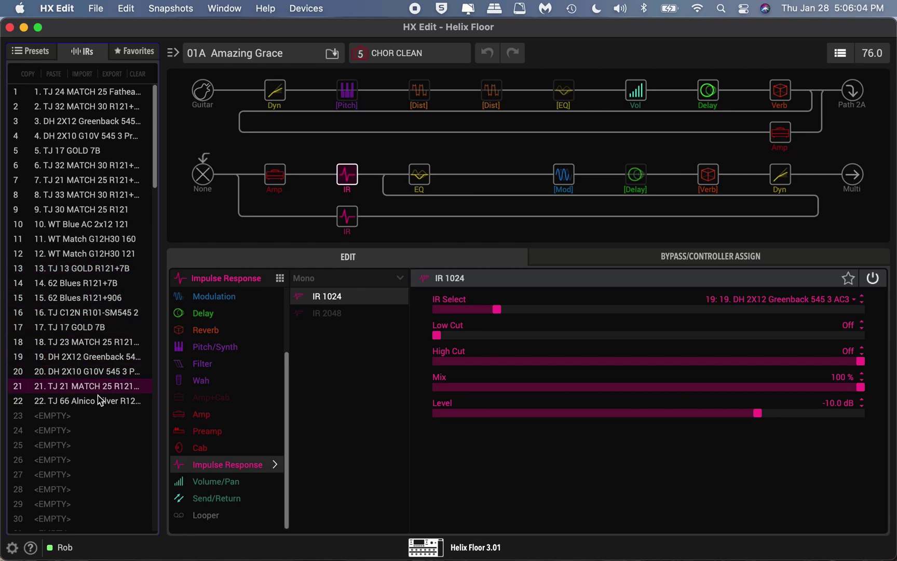
# - Switch to Finder and browse the WAV files in the All IR's folder, then return to the setlist bundles folder and put Finder away
pyautogui.hotkey('ctrl', 'Up')
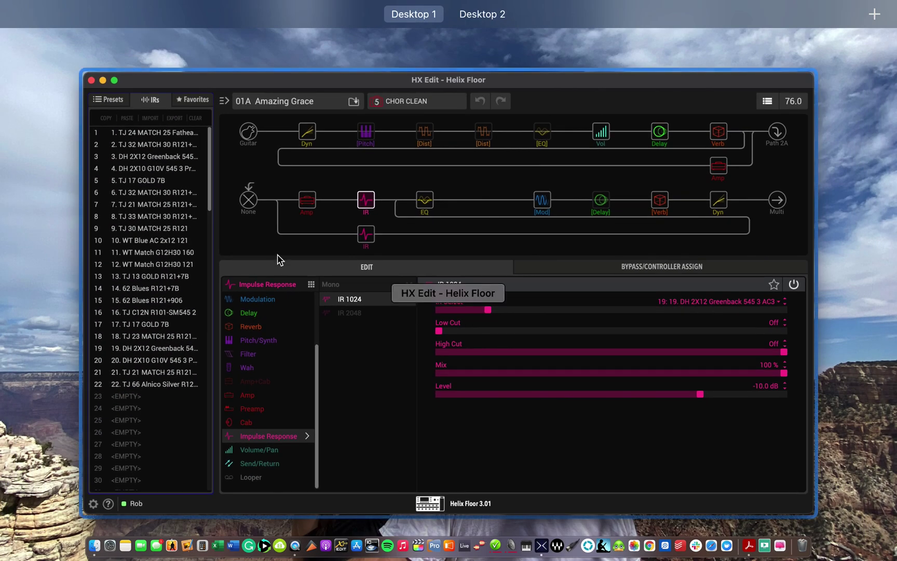
pyautogui.hotkey('ctrl', 'Up')
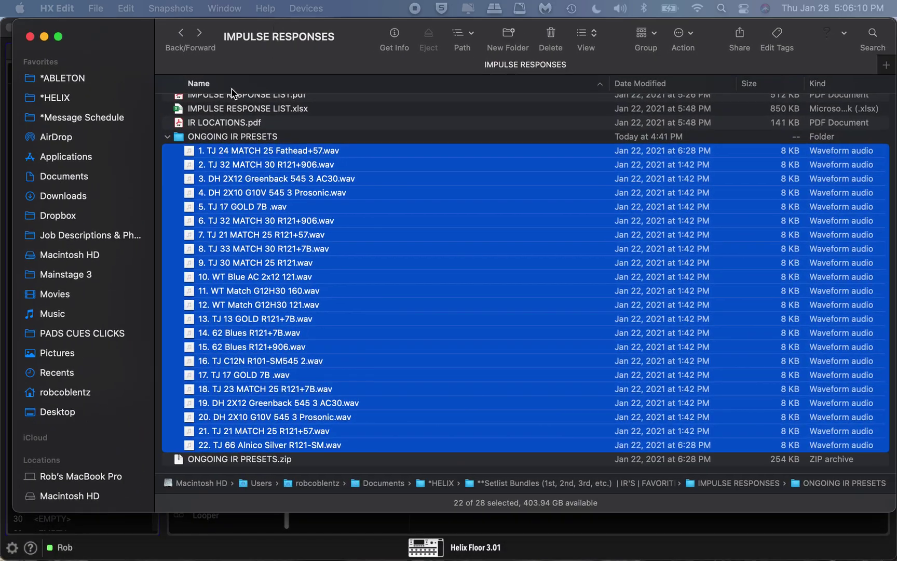
pyautogui.click(167, 136)
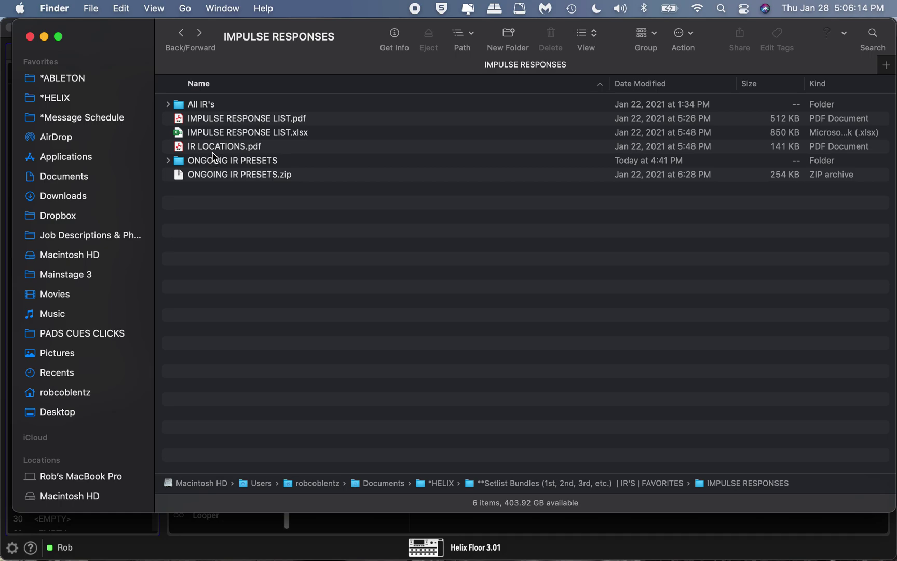
pyautogui.click(167, 104)
pyautogui.scroll(2, 240, 140)
pyautogui.scroll(-10, 255, 208)
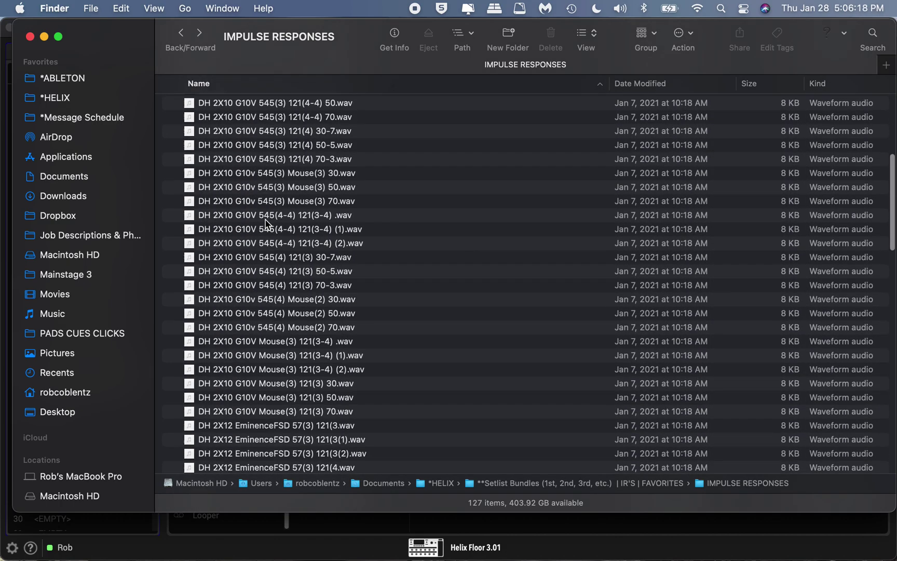
pyautogui.scroll(-15, 267, 224)
pyautogui.scroll(8, 267, 224)
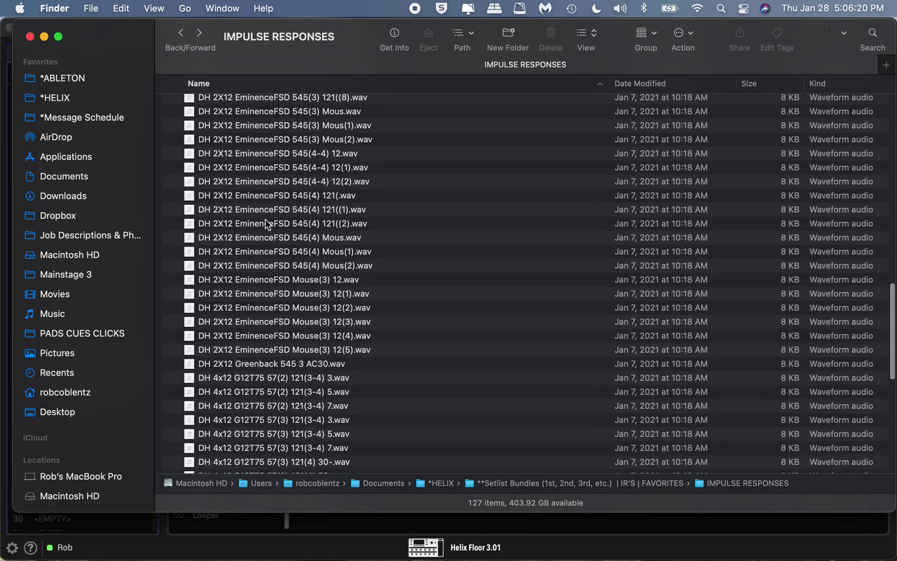
pyautogui.scroll(10, 267, 224)
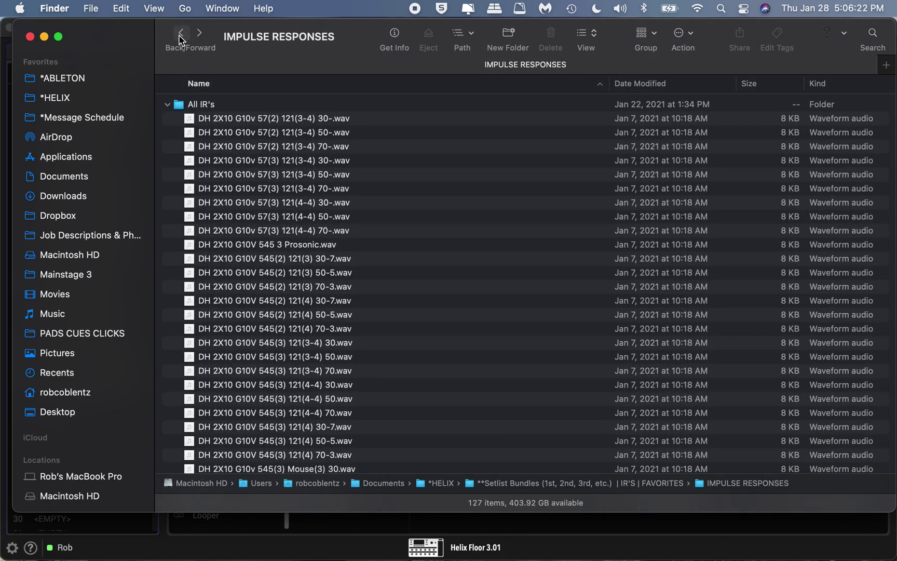
pyautogui.click(180, 34)
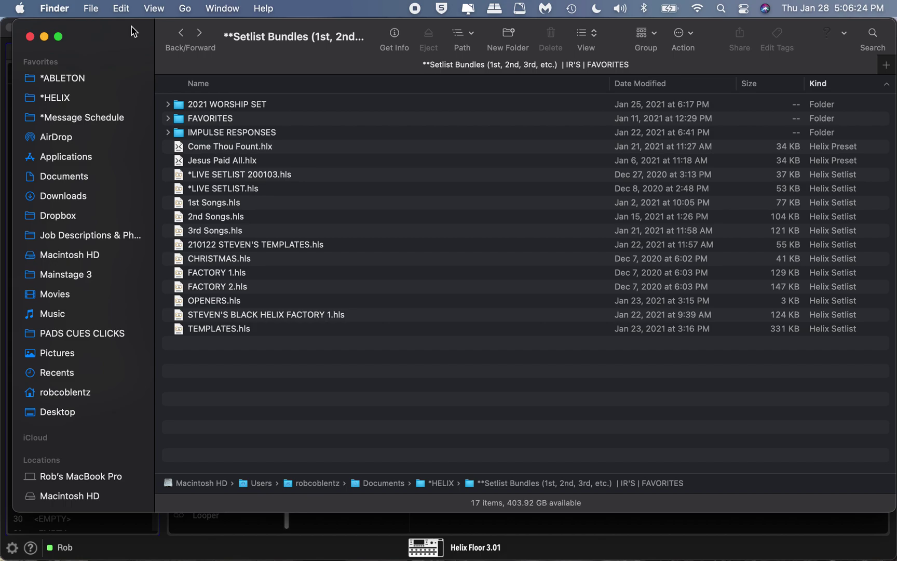
pyautogui.press('super+w')
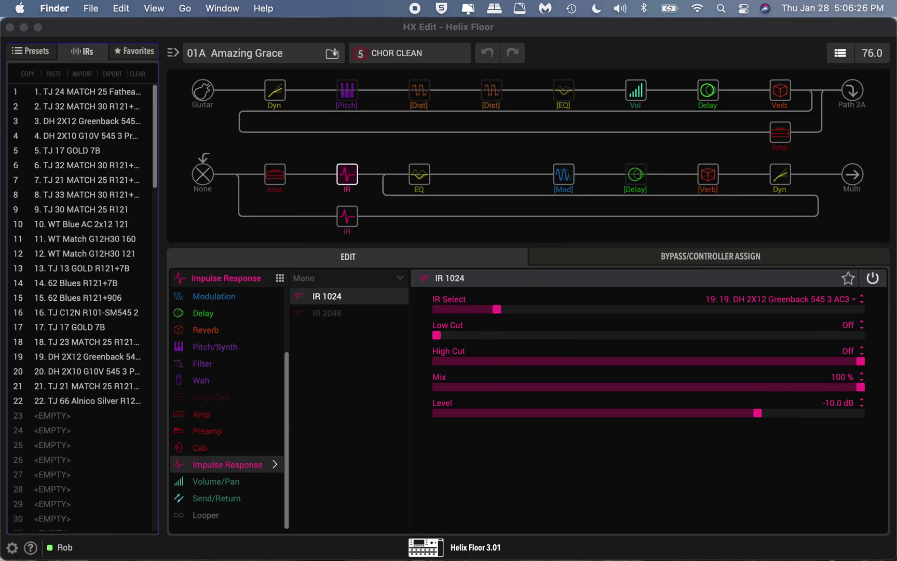
# - Show the preset list of the 3rd Songs setlist again and bring up IMPULSE RESPONSE LIST.pdf in Acrobat Reader
pyautogui.click(83, 52)
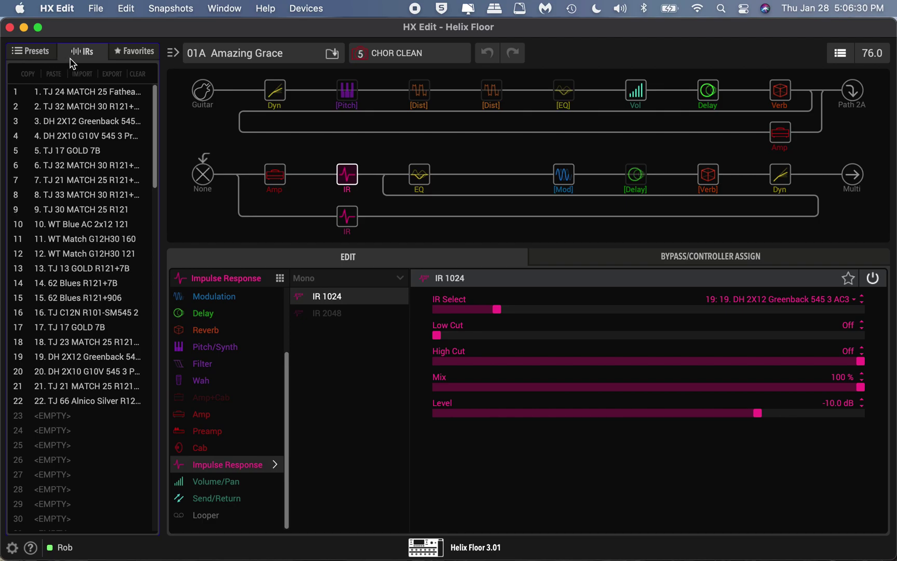
pyautogui.click(37, 53)
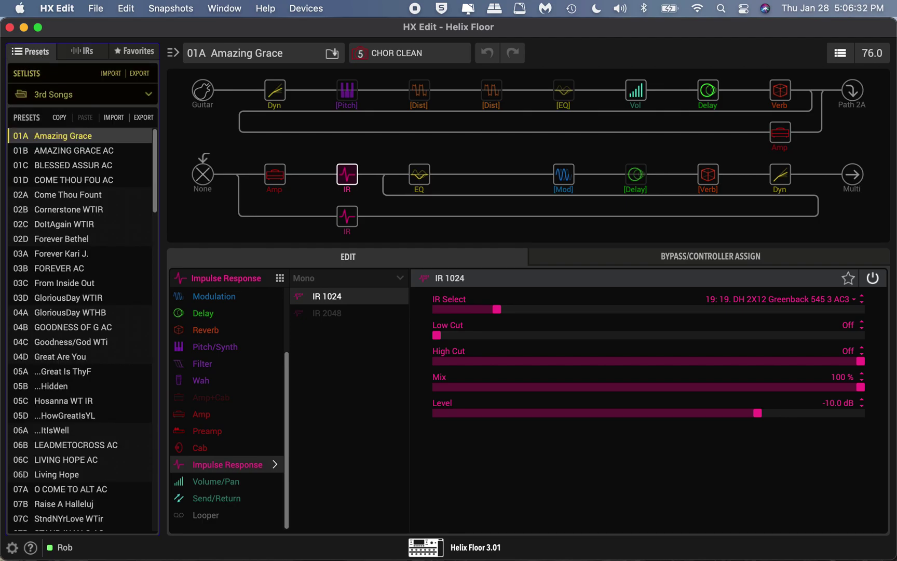
pyautogui.hotkey('ctrl', 'Up')
pyautogui.hotkey('ctrl', 'Up')
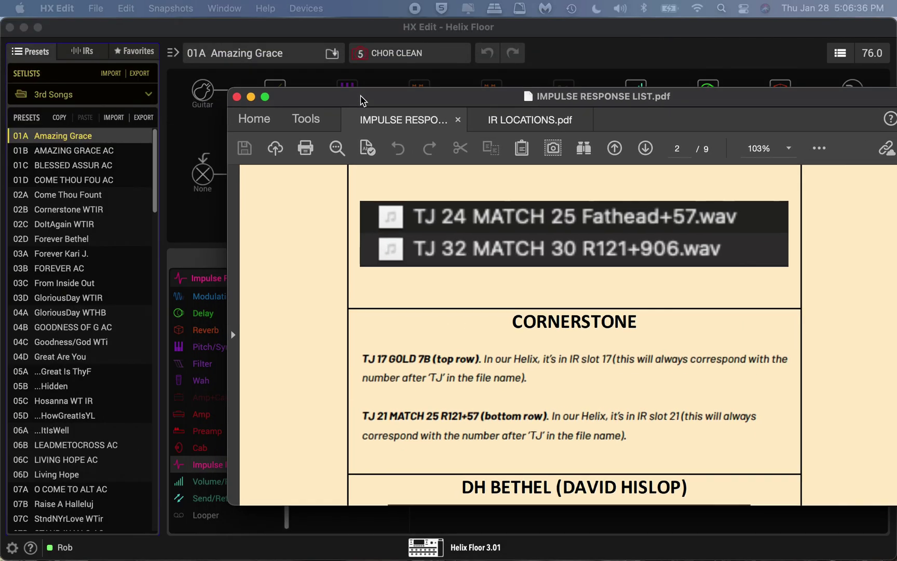
pyautogui.moveTo(356, 109); pyautogui.dragTo(166, 42)
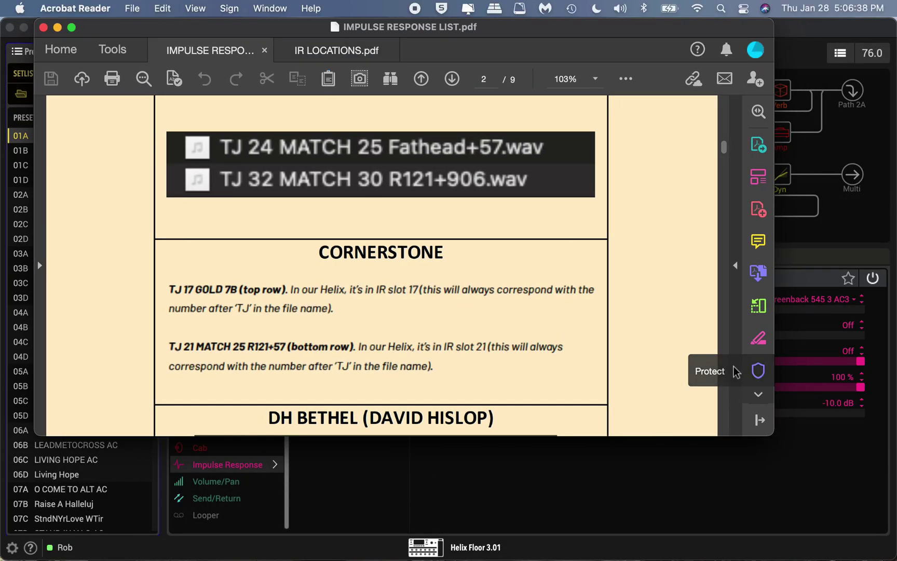
# - Enlarge the Acrobat Reader window and look through the IR position table in IR LOCATIONS.pdf
pyautogui.moveTo(773, 439); pyautogui.dragTo(788, 455)
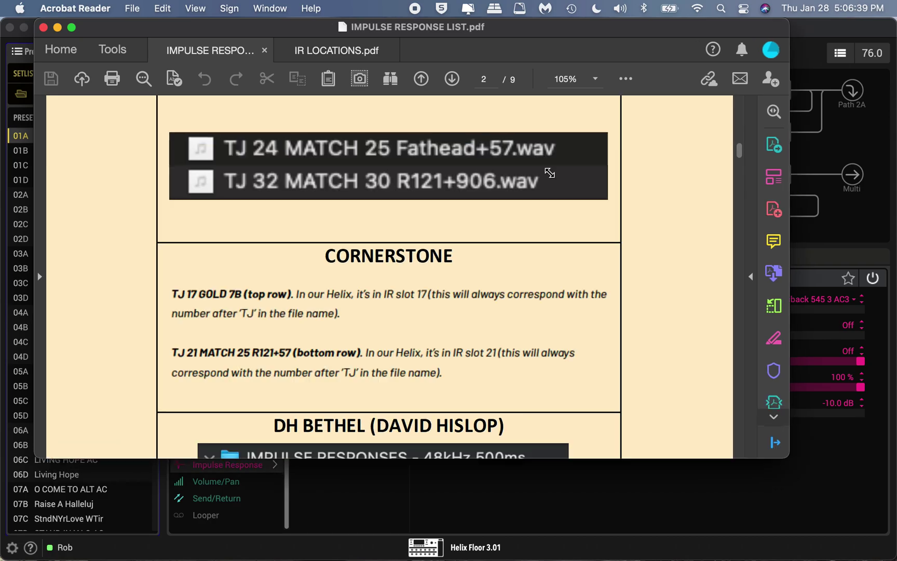
pyautogui.click(349, 56)
pyautogui.scroll(5, 409, 255)
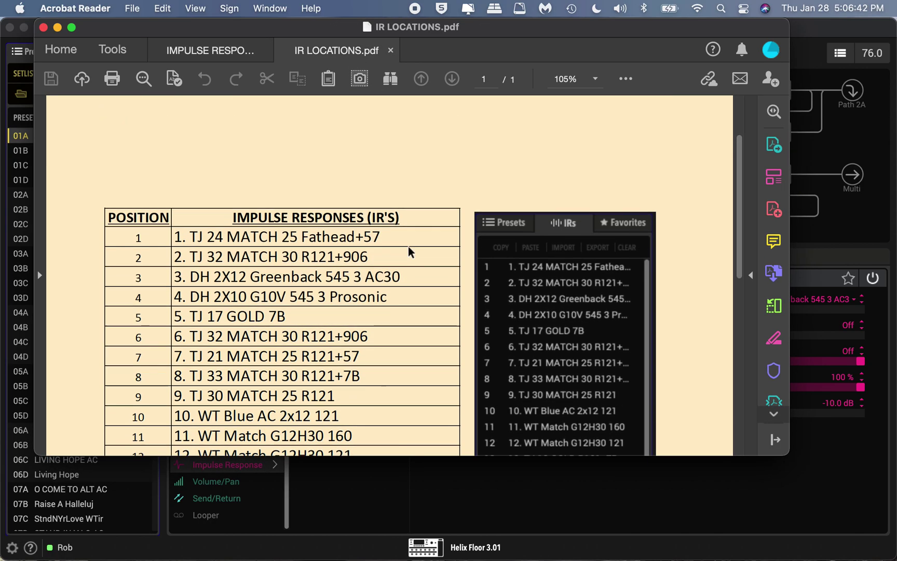
pyautogui.moveTo(802, 485); pyautogui.dragTo(864, 558)
pyautogui.scroll(-5, 587, 424)
pyautogui.scroll(2, 587, 424)
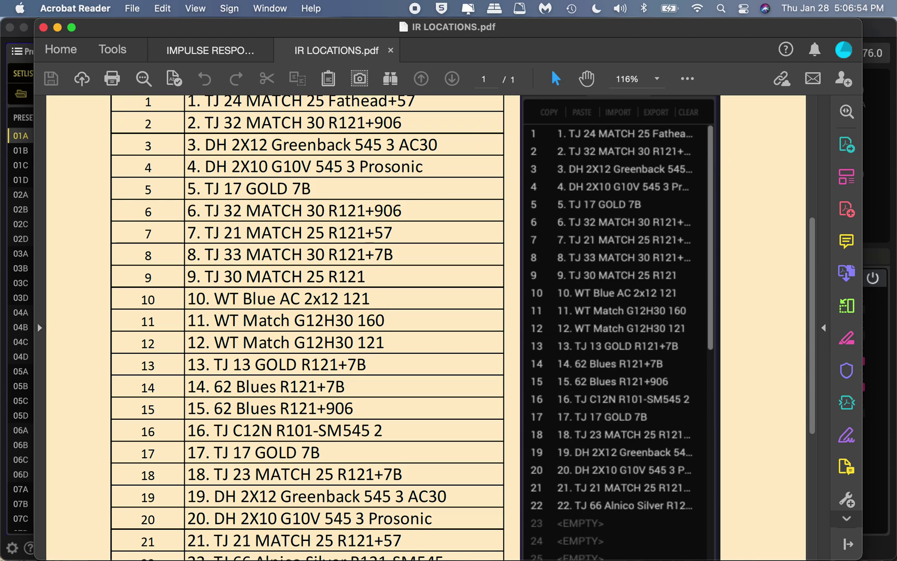
# - Switch to Finder, browse the WAV and PDF files in the IMPULSE RESPONSES folder, and move its window aside
pyautogui.moveTo(0, 0); pyautogui.dragTo(379, 31)
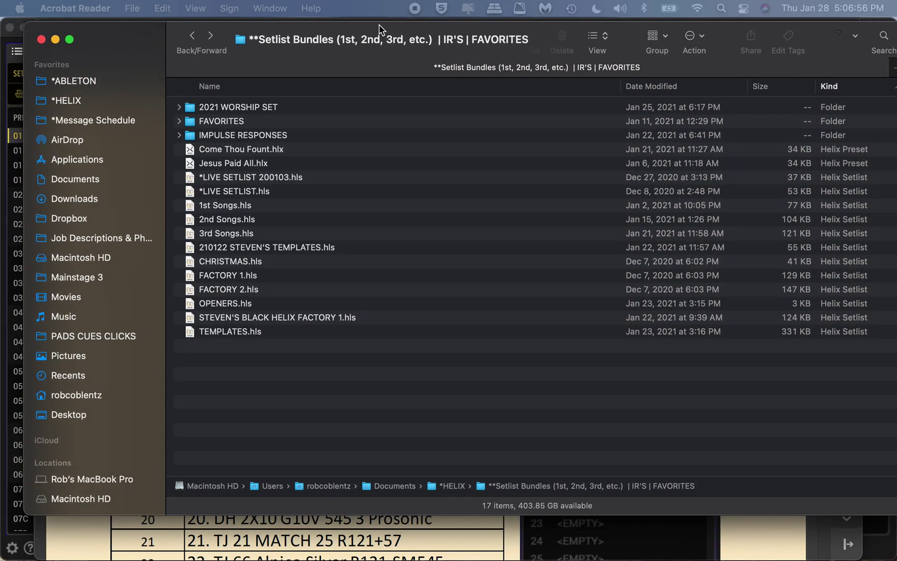
pyautogui.doubleClick(220, 136)
pyautogui.scroll(-5, 240, 210)
pyautogui.scroll(5, 240, 210)
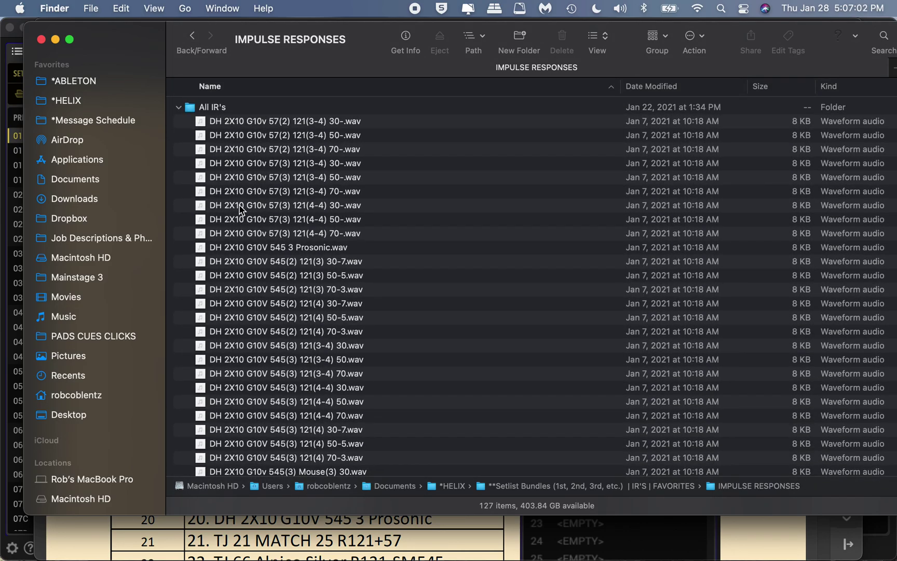
pyautogui.scroll(-3, 234, 205)
pyautogui.scroll(3, 236, 207)
pyautogui.scroll(-15, 355, 367)
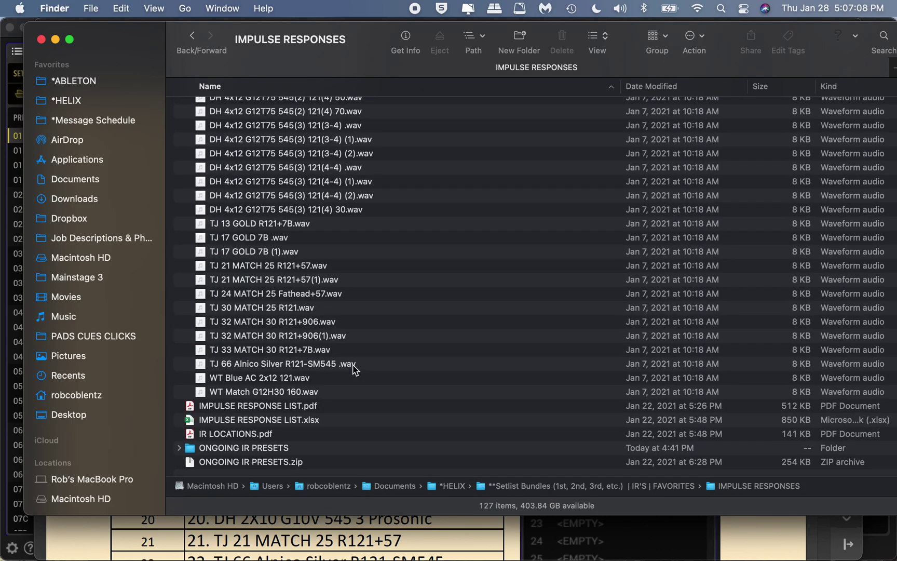
pyautogui.scroll(8, 354, 369)
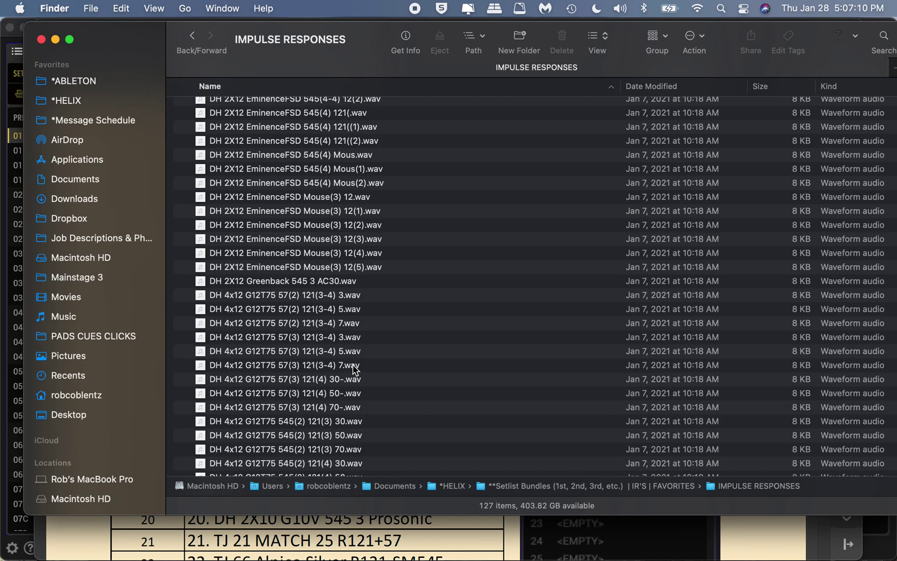
pyautogui.moveTo(149, 37); pyautogui.dragTo(570, 60)
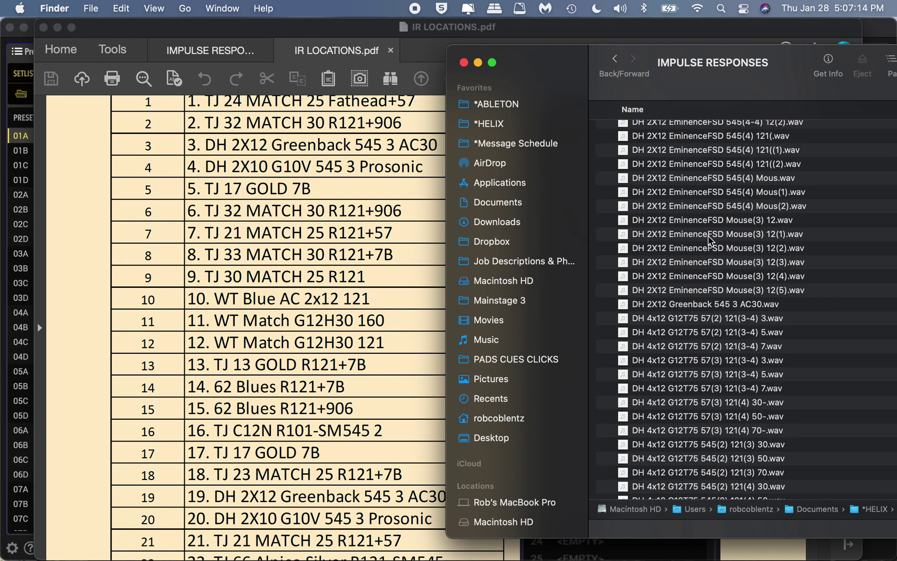
# - Show the IR slot list in HX Edit and compare it with the position table in IR LOCATIONS.pdf
pyautogui.click(24, 280)
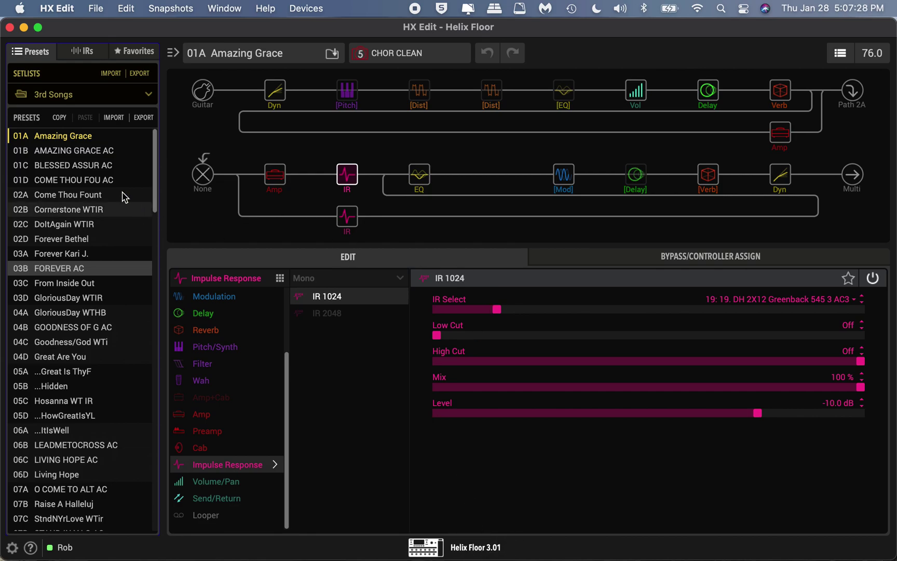
pyautogui.click(87, 55)
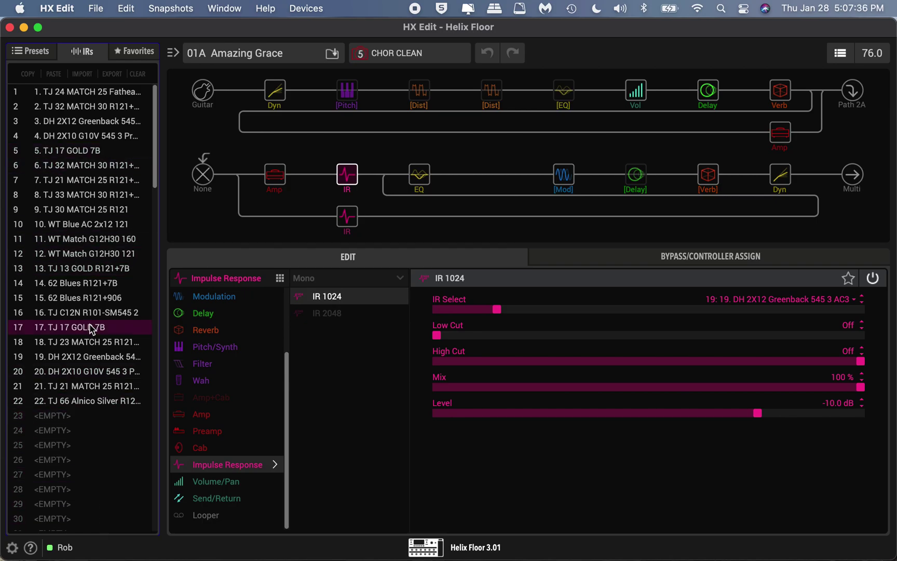
pyautogui.hotkey('ctrl', 'Up')
pyautogui.click(343, 236)
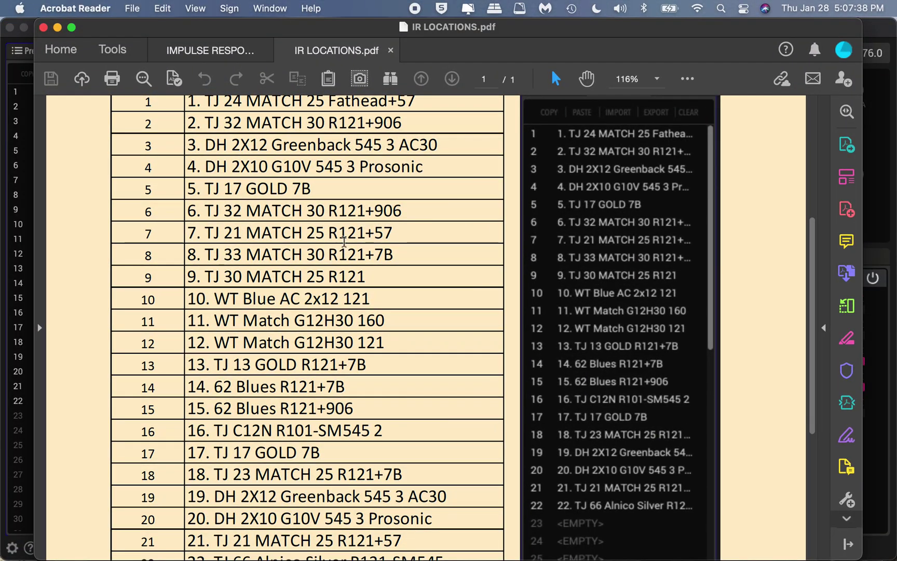
pyautogui.scroll(-6, 296, 361)
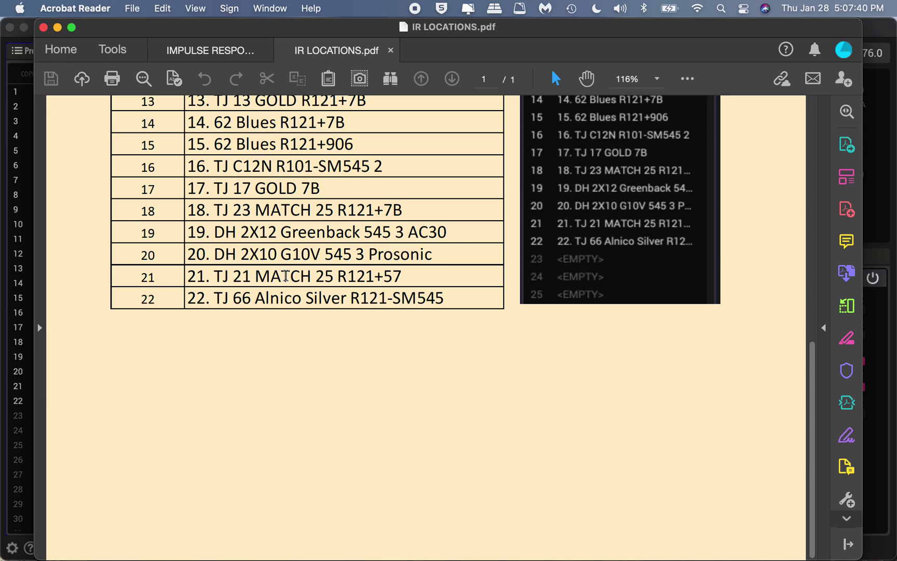
pyautogui.scroll(6, 287, 283)
pyautogui.scroll(-6, 287, 285)
pyautogui.scroll(-1, 287, 284)
pyautogui.scroll(10, 478, 338)
pyautogui.scroll(-5, 479, 338)
pyautogui.scroll(-2, 478, 337)
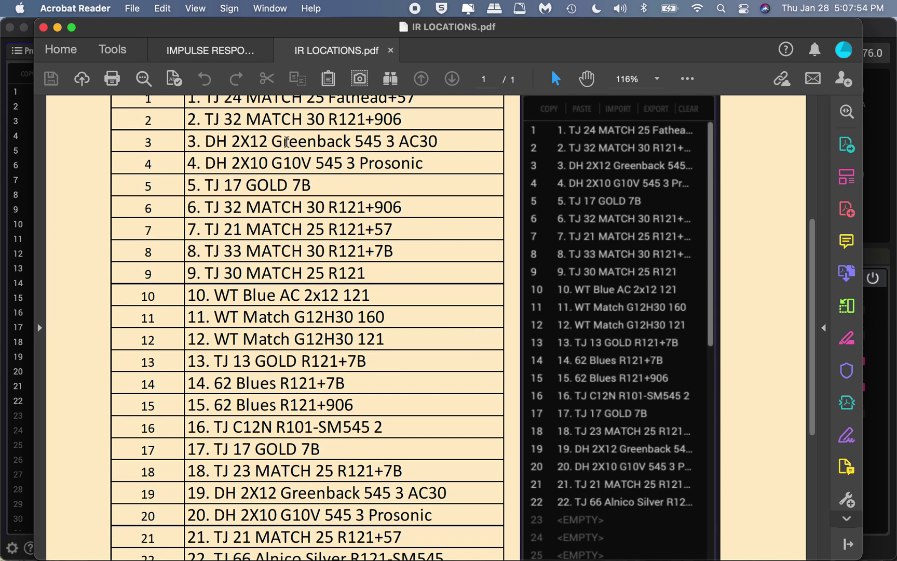
# - Look up the impulse responses listed for Amazing Grace in IMPULSE RESPONSE LIST.pdf
pyautogui.click(235, 51)
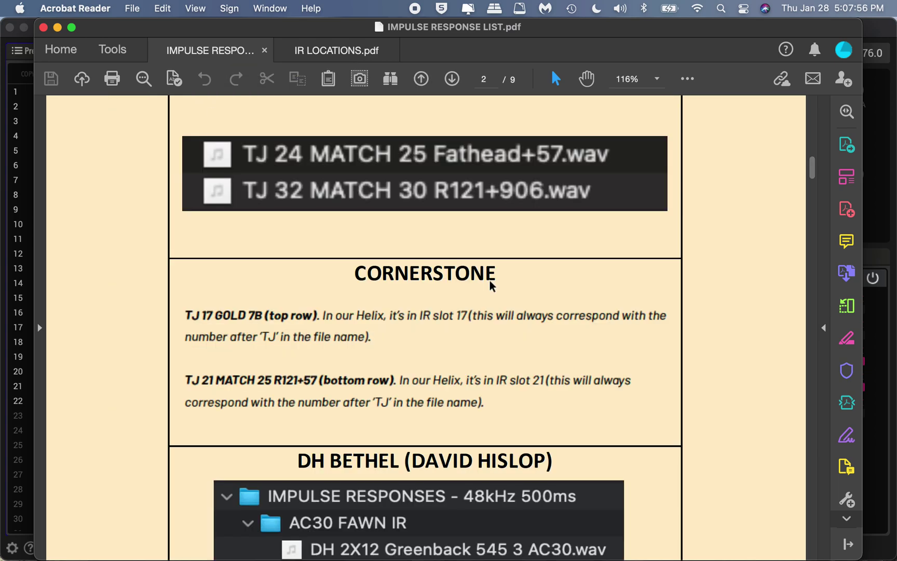
pyautogui.scroll(10, 579, 292)
pyautogui.scroll(-1, 580, 291)
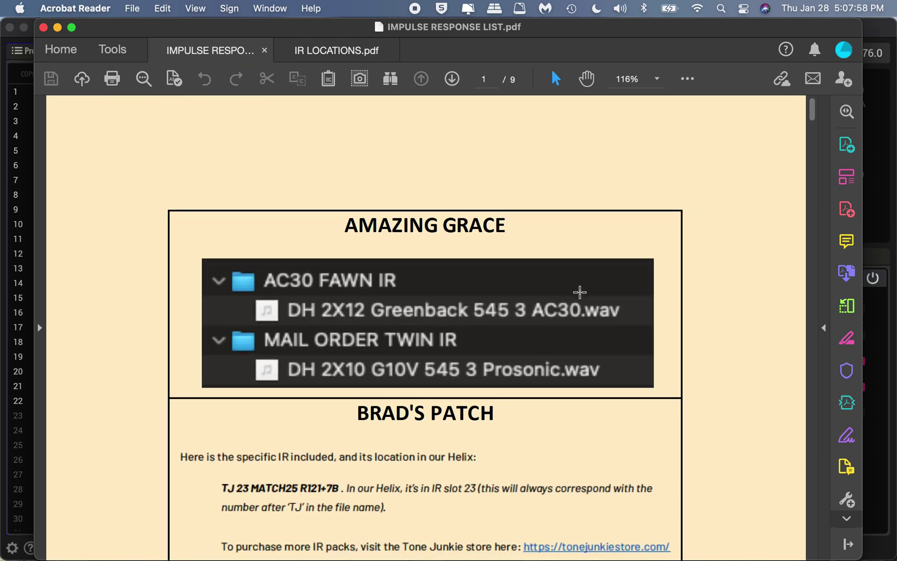
pyautogui.scroll(-10, 580, 292)
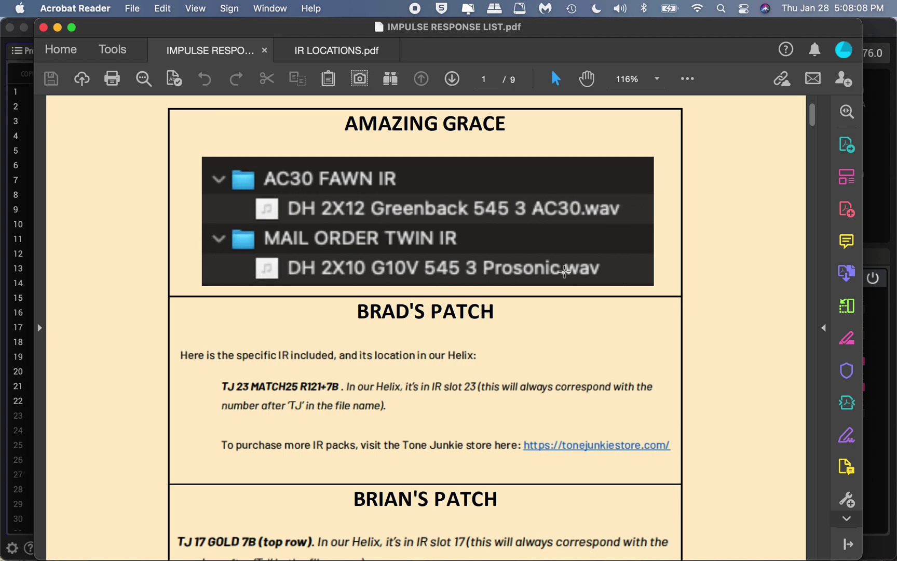
# - Switch to HX Edit and inspect the two IR blocks on the second path of the Amazing Grace preset
pyautogui.press('super+m')
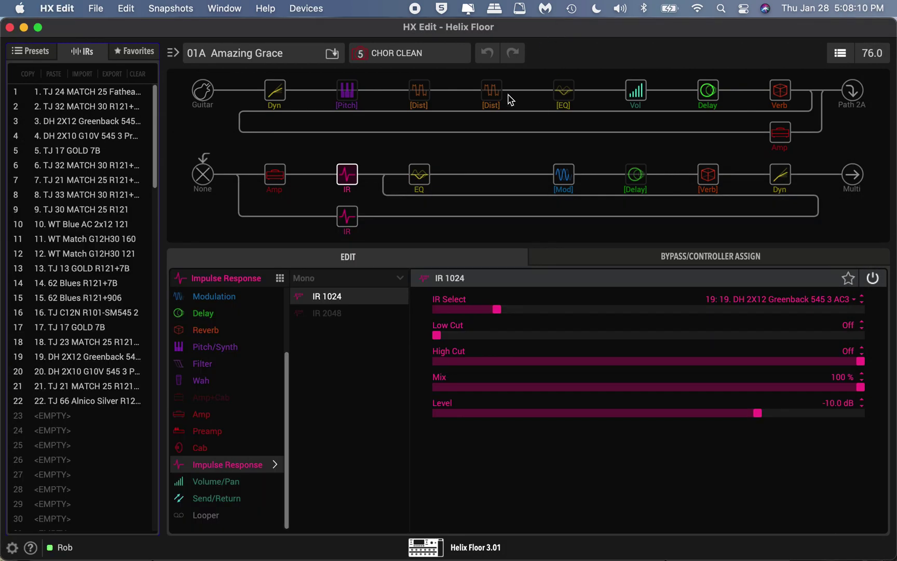
pyautogui.click(348, 218)
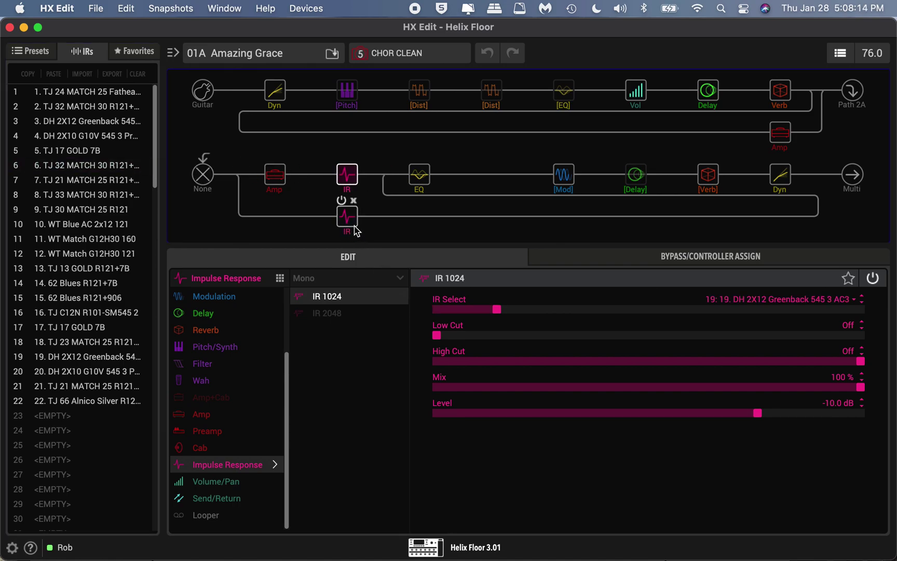
pyautogui.click(351, 178)
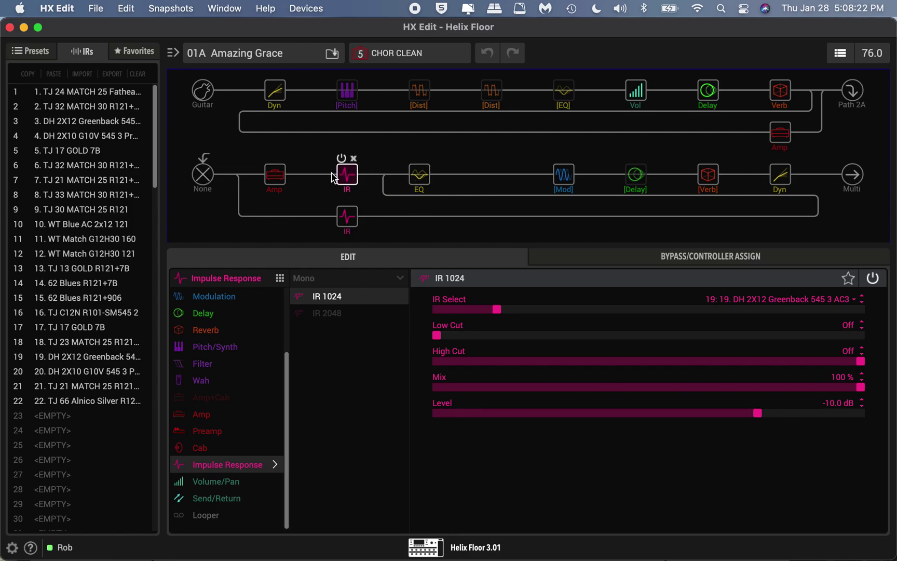
# - Place IMPULSE RESPONSE LIST.pdf below the signal chain and compare its Amazing Grace entry with the upper IR block's IR selection
pyautogui.hotkey('ctrl', 'Up')
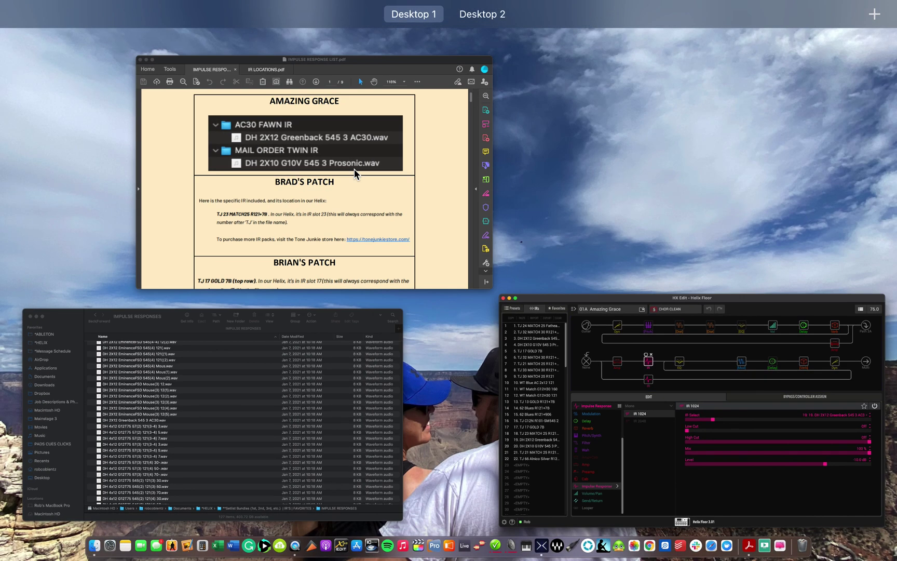
pyautogui.click(355, 171)
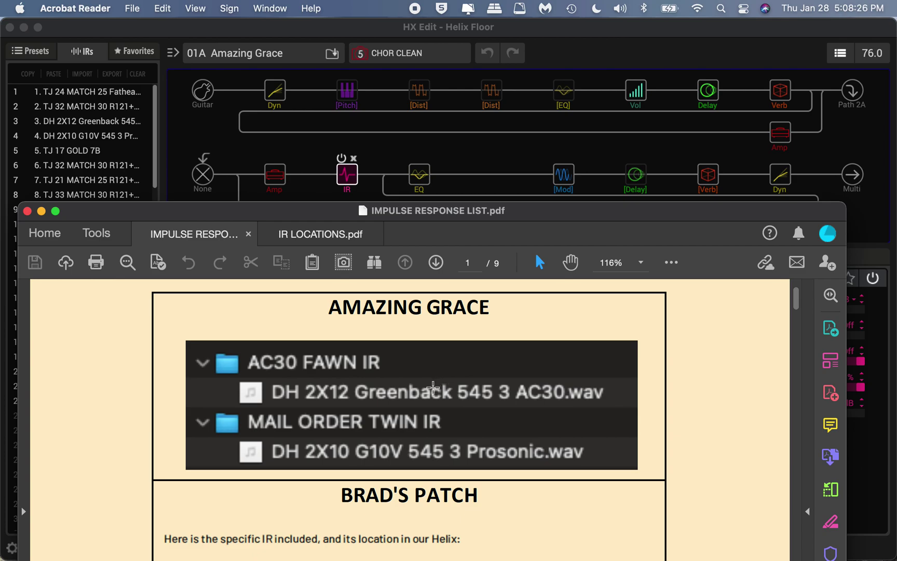
pyautogui.scroll(-1, 364, 384)
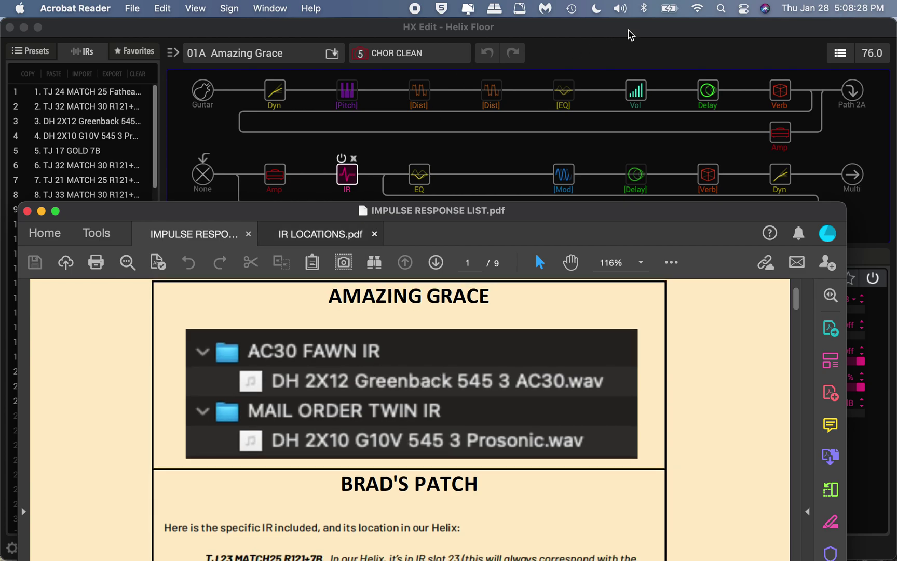
pyautogui.moveTo(537, 216); pyautogui.dragTo(556, 274)
pyautogui.click(354, 178)
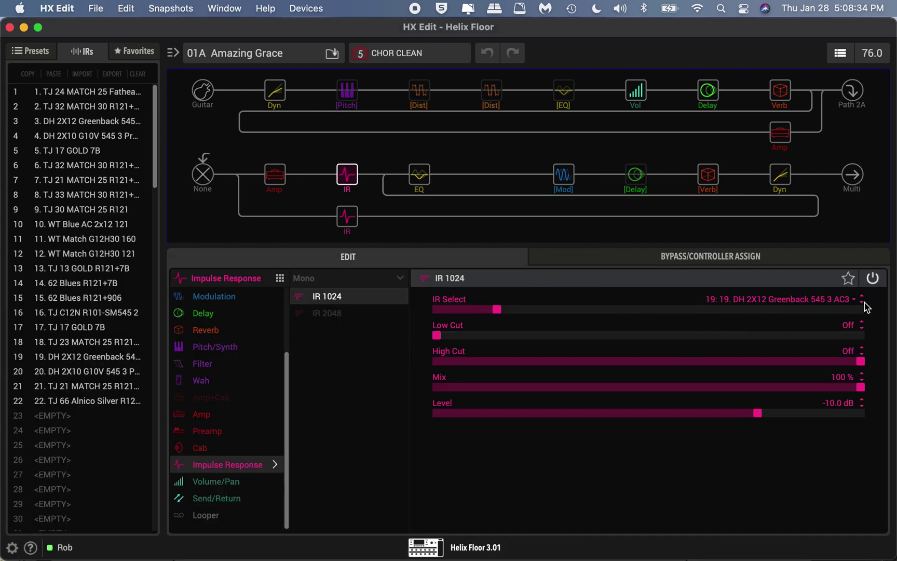
pyautogui.hotkey('ctrl', 'Up')
pyautogui.click(346, 248)
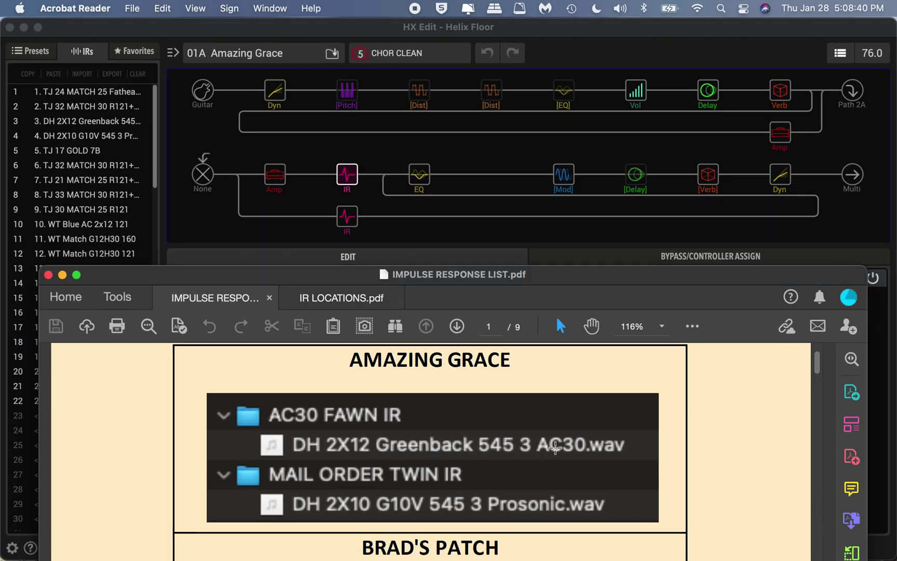
# - Look up the slot positions of the Amazing Grace IRs in IR LOCATIONS.pdf, cross-checking against IMPULSE RESPONSE LIST.pdf
pyautogui.click(337, 297)
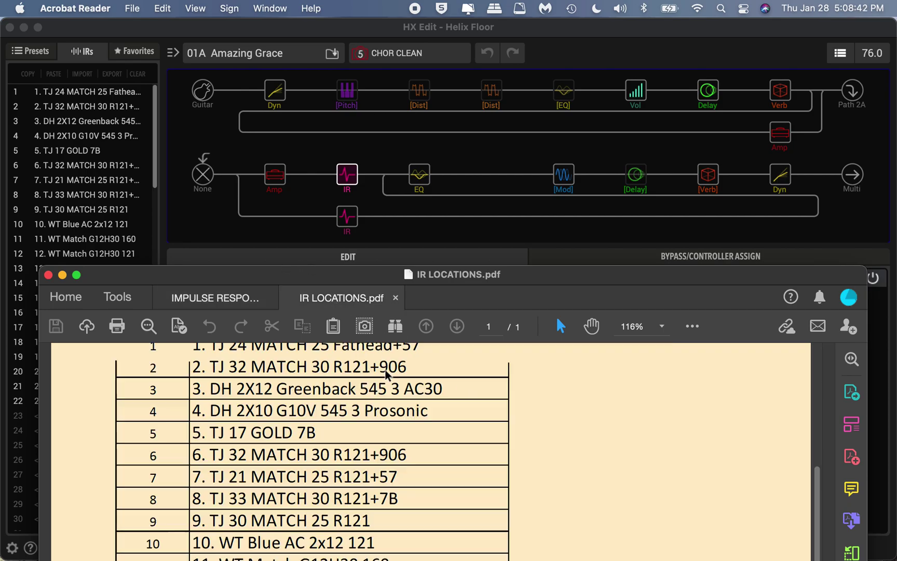
pyautogui.moveTo(464, 279); pyautogui.dragTo(471, 120)
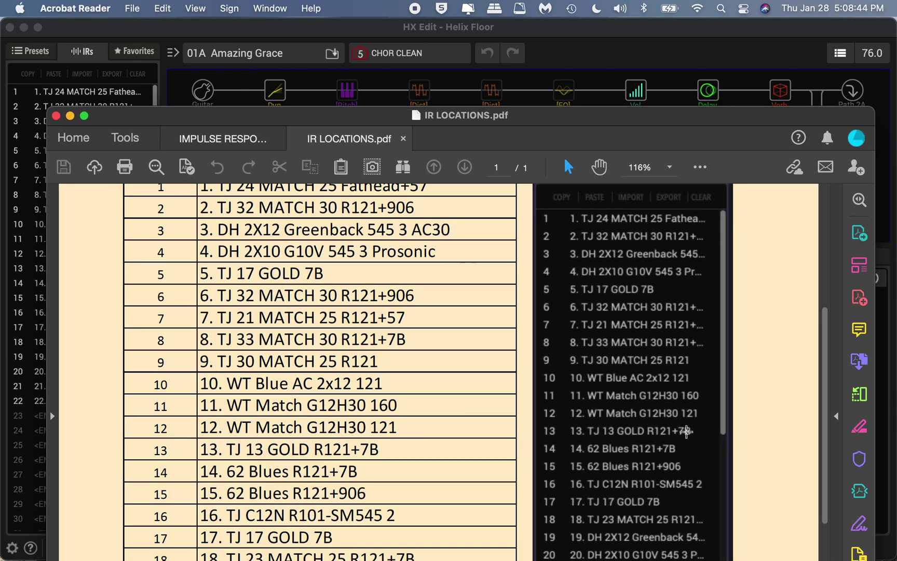
pyautogui.scroll(3, 445, 415)
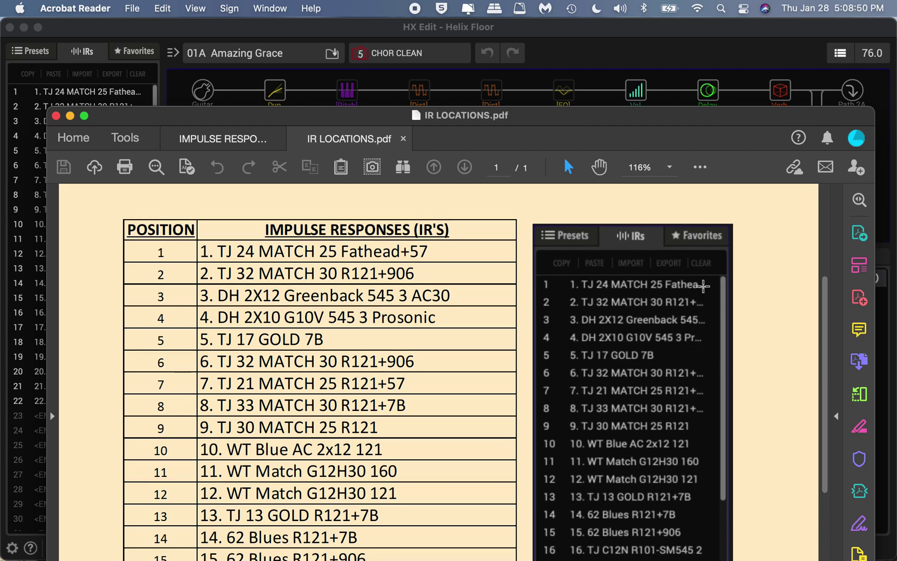
pyautogui.scroll(-5, 411, 401)
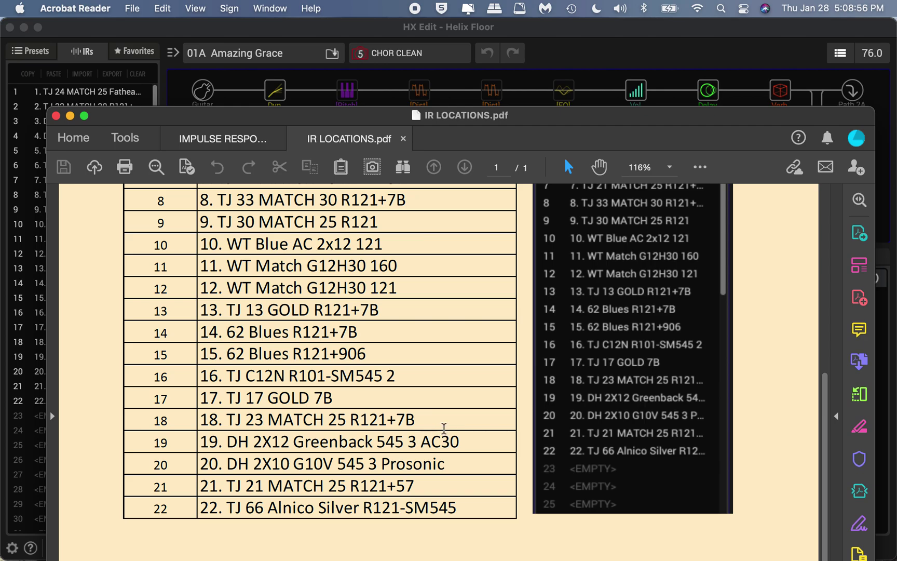
pyautogui.click(229, 149)
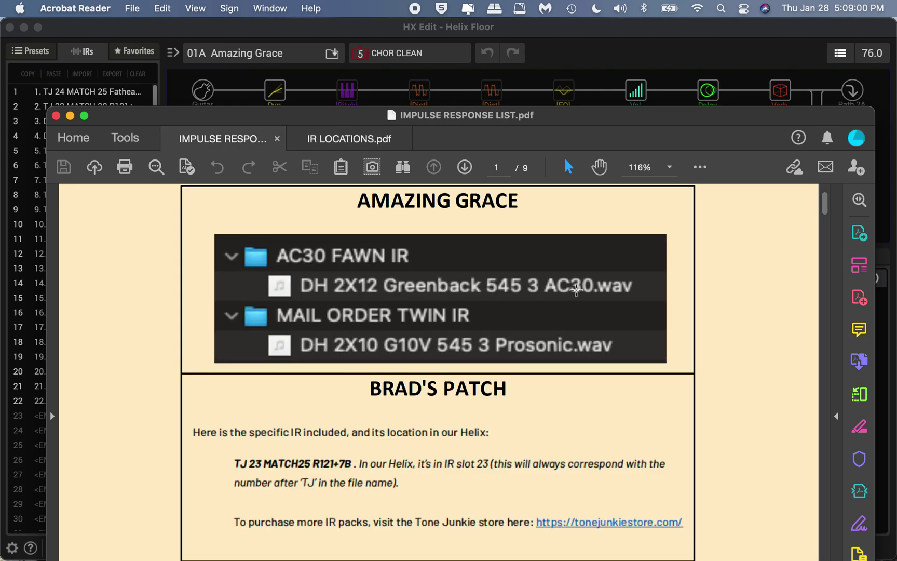
pyautogui.click(321, 138)
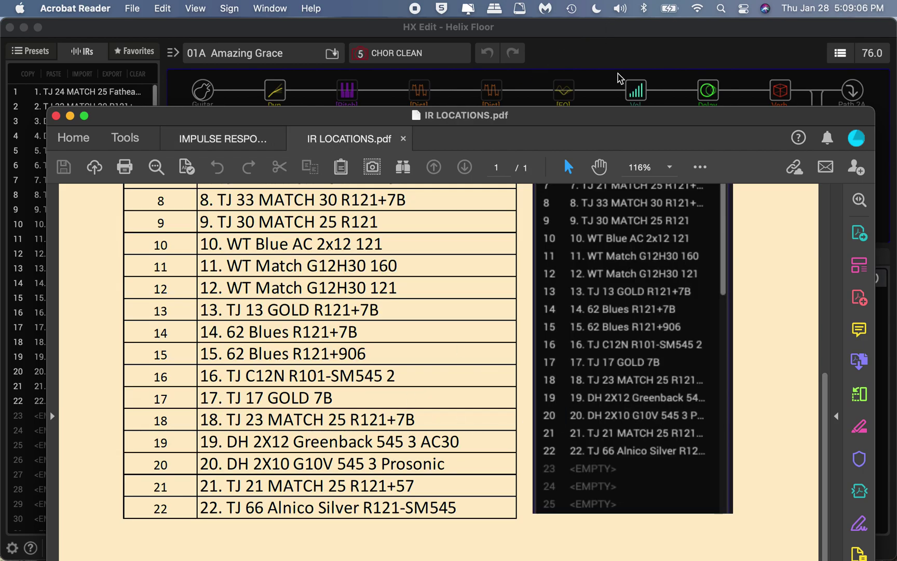
# - Switch to HX Edit, choose IR 19, DH 2X12 Greenback 545 3 AC30, for the upper IR block, and select the lower IR block
pyautogui.click(617, 42)
pyautogui.click(857, 302)
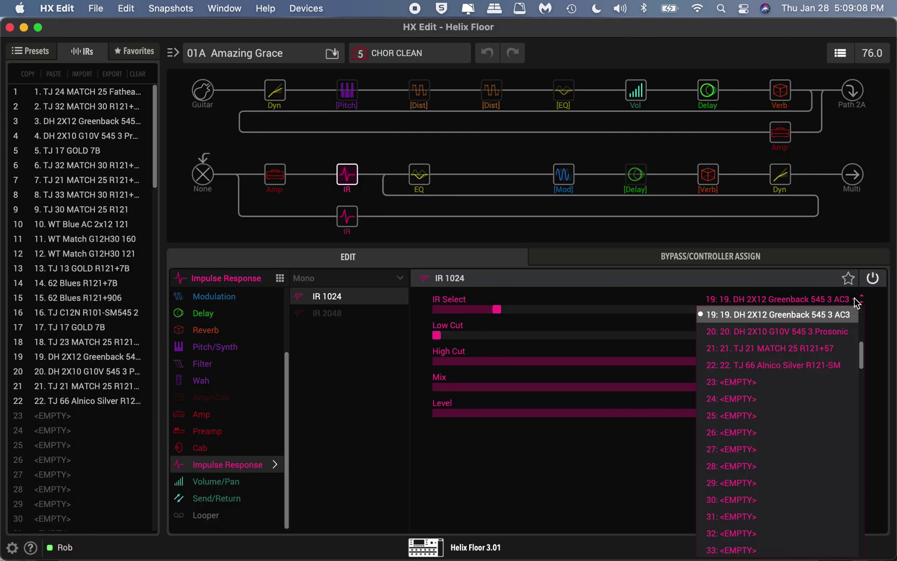
pyautogui.click(820, 316)
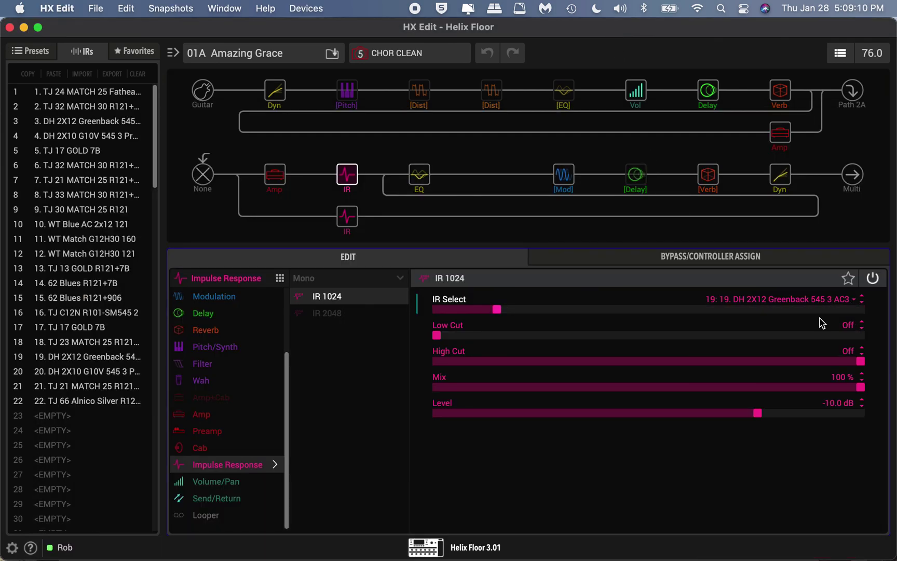
pyautogui.click(347, 223)
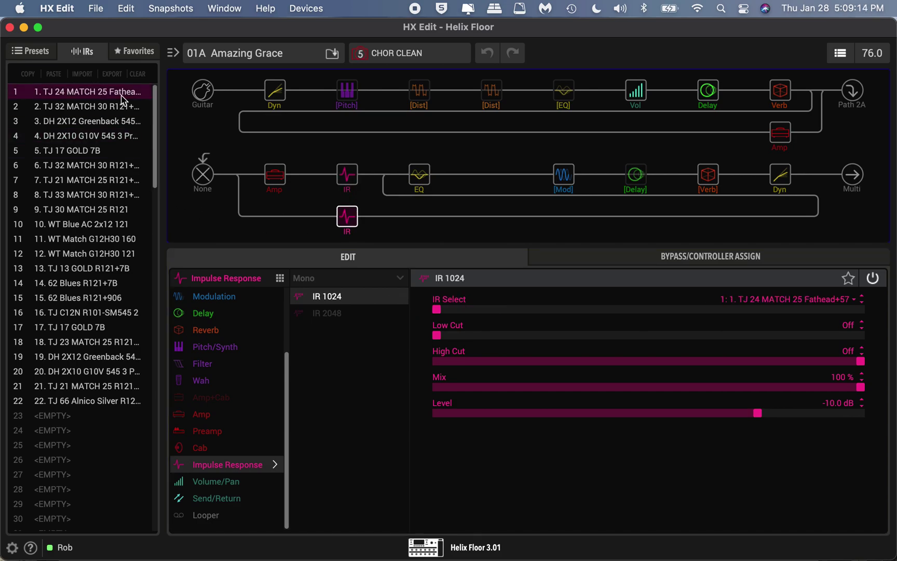
# - Show the 3rd Songs preset list again and bring IR LOCATIONS.pdf back to the front in Acrobat Reader
pyautogui.click(43, 53)
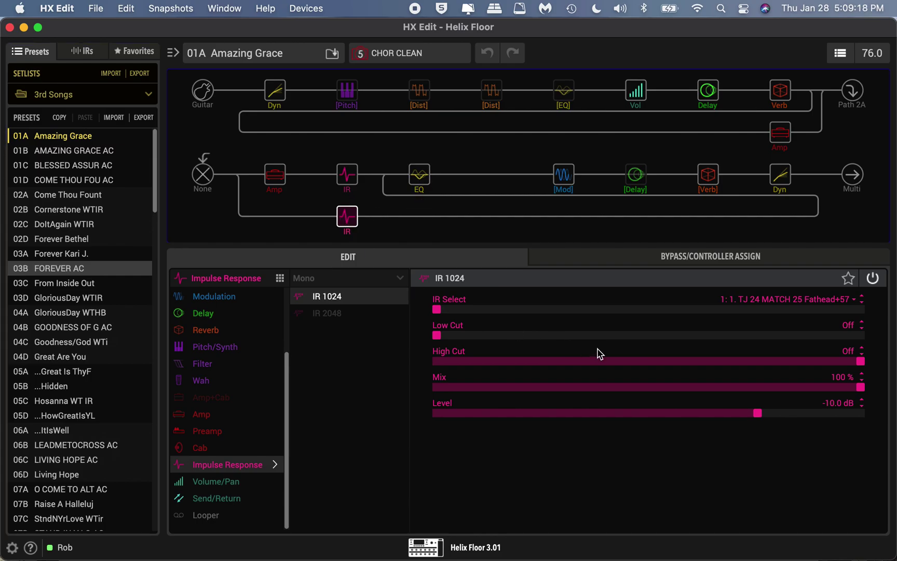
pyautogui.hotkey('ctrl', 'Up')
pyautogui.click(385, 143)
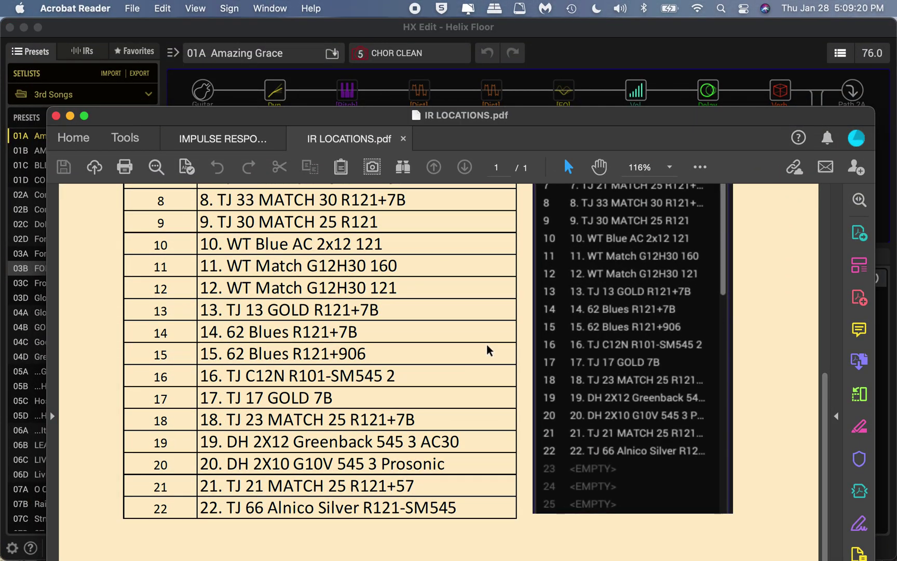
# - Check the Amazing Grace entry in IMPULSE RESPONSE LIST.pdf, and in HX Edit choose IR 20, DH 2X10 G10V 545 3 Prosonic, for the lower IR block
pyautogui.click(221, 137)
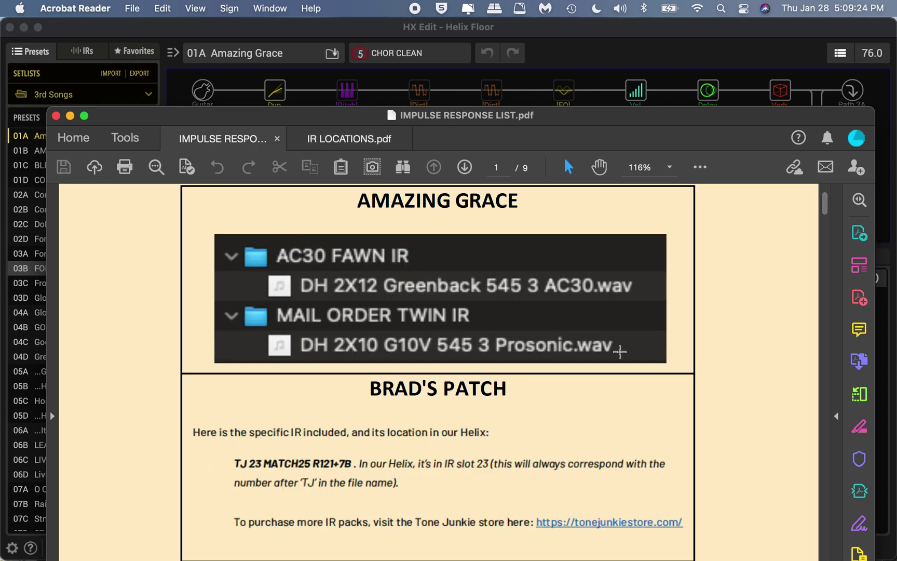
pyautogui.click(624, 36)
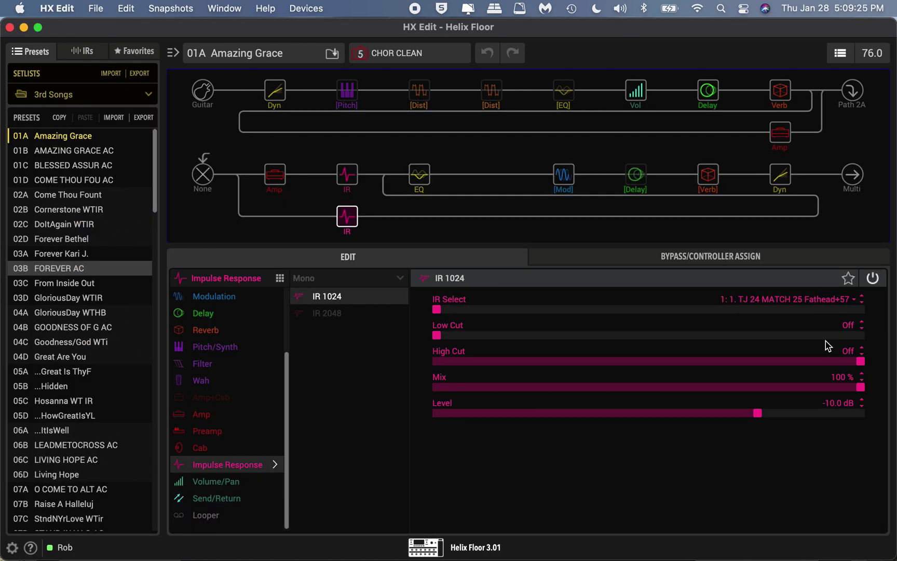
pyautogui.click(858, 300)
pyautogui.scroll(-4, 805, 440)
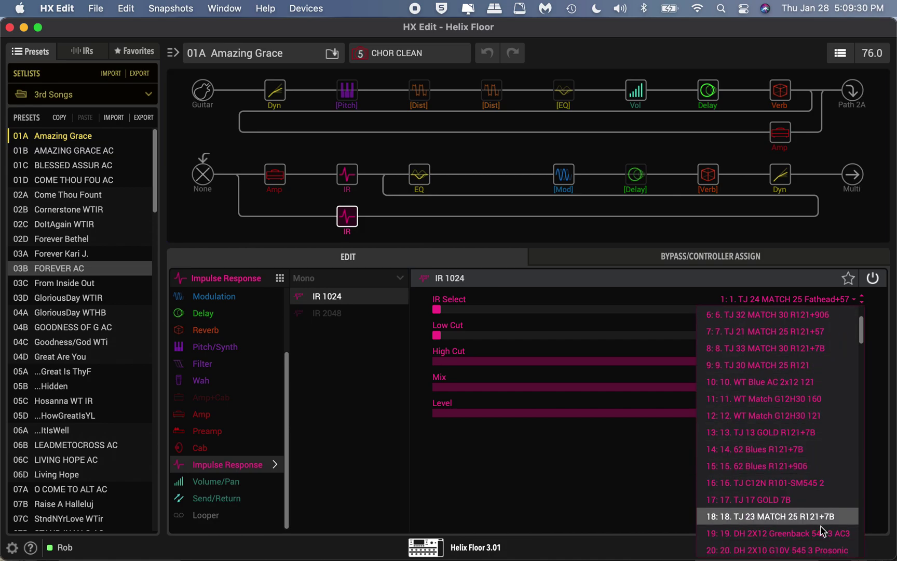
pyautogui.click(819, 550)
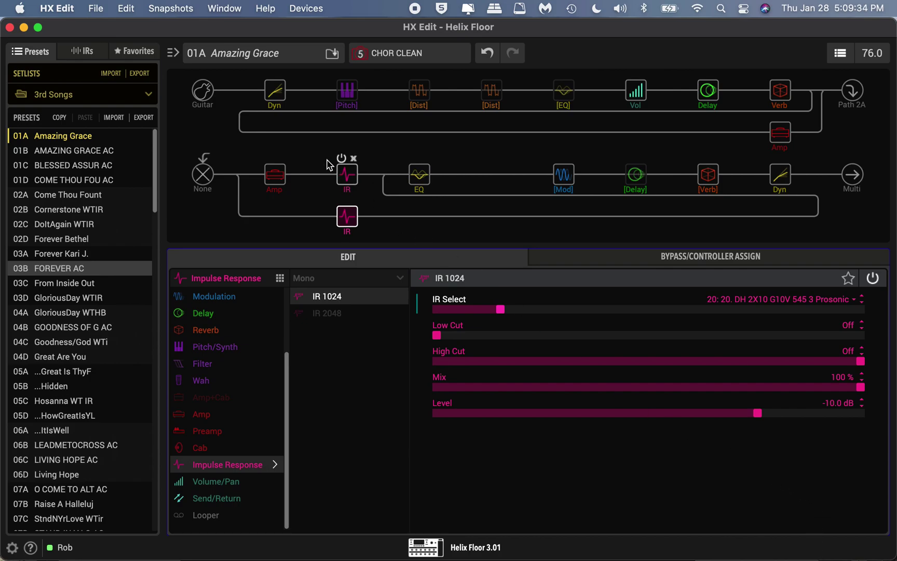
# - Review the IR selections of the upper and lower IR blocks in the CHOR CLEAN snapshot
pyautogui.click(348, 179)
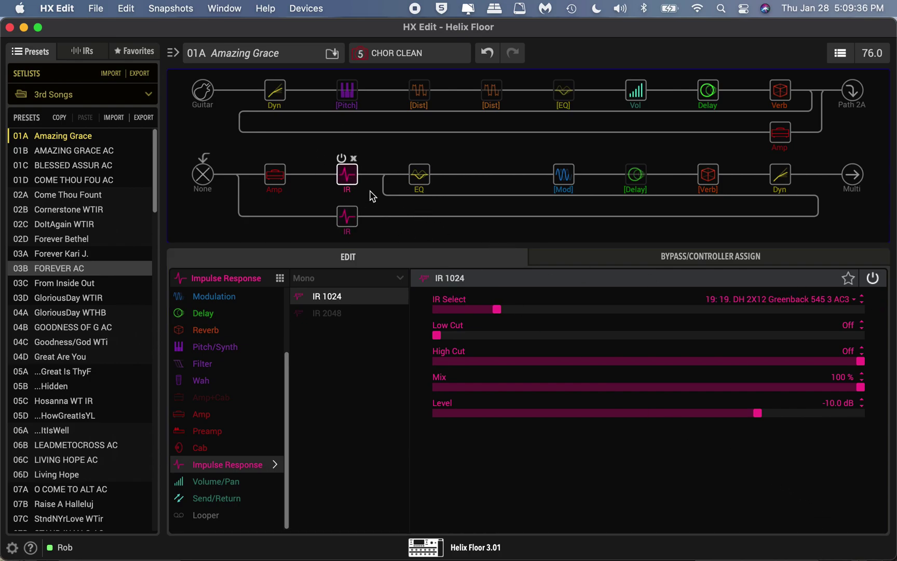
pyautogui.click(351, 222)
pyautogui.click(350, 182)
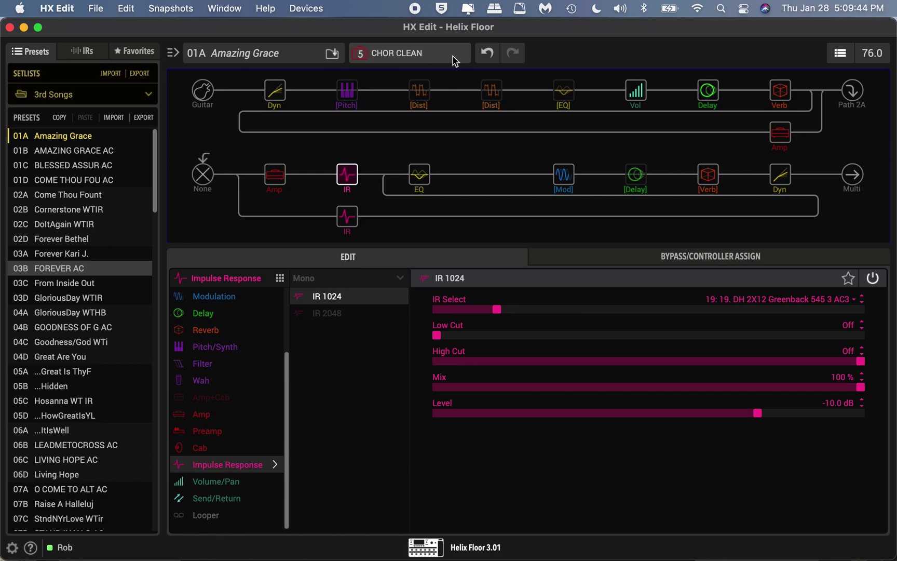
# - Switch to snapshot 1, CLEAN/VERB, and check the IR selection of both IR blocks there
pyautogui.click(362, 57)
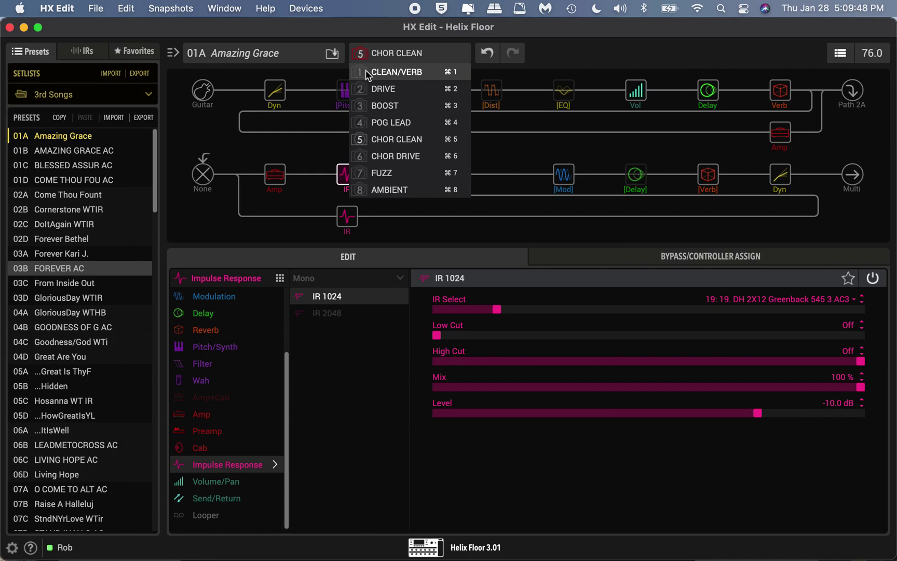
pyautogui.click(369, 73)
pyautogui.click(354, 223)
pyautogui.click(351, 176)
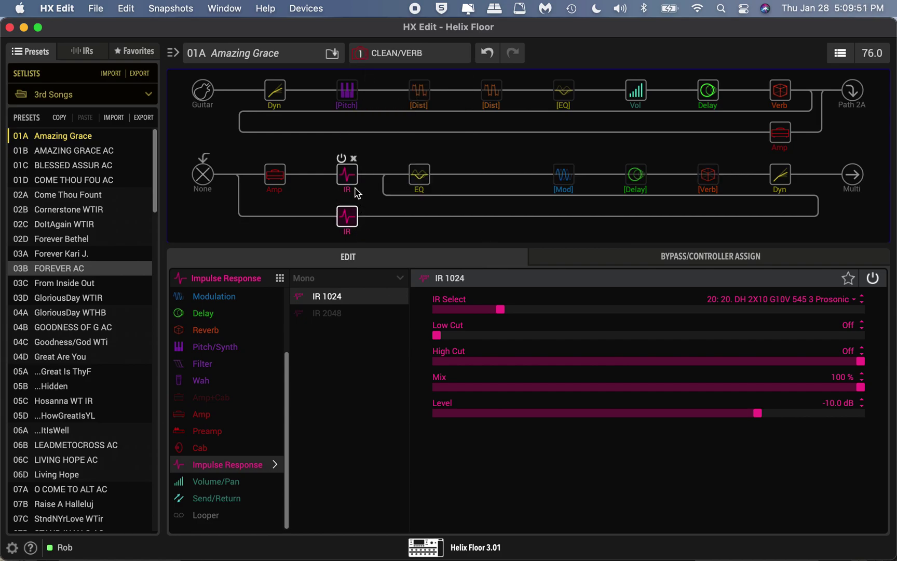
pyautogui.click(350, 222)
pyautogui.click(349, 182)
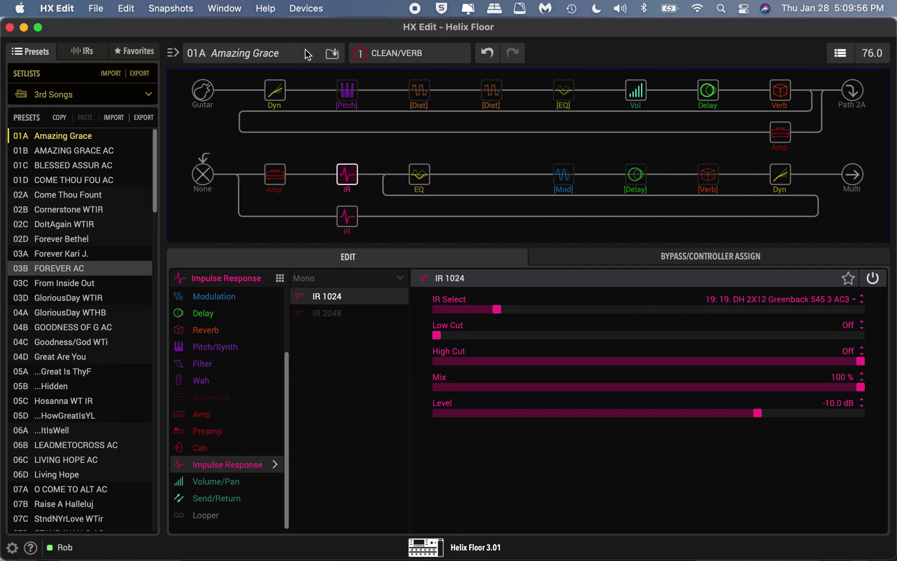
# - Recall the BOOST snapshot briefly and return to CLEAN/VERB to compare the IR block settings between snapshots
pyautogui.click(383, 52)
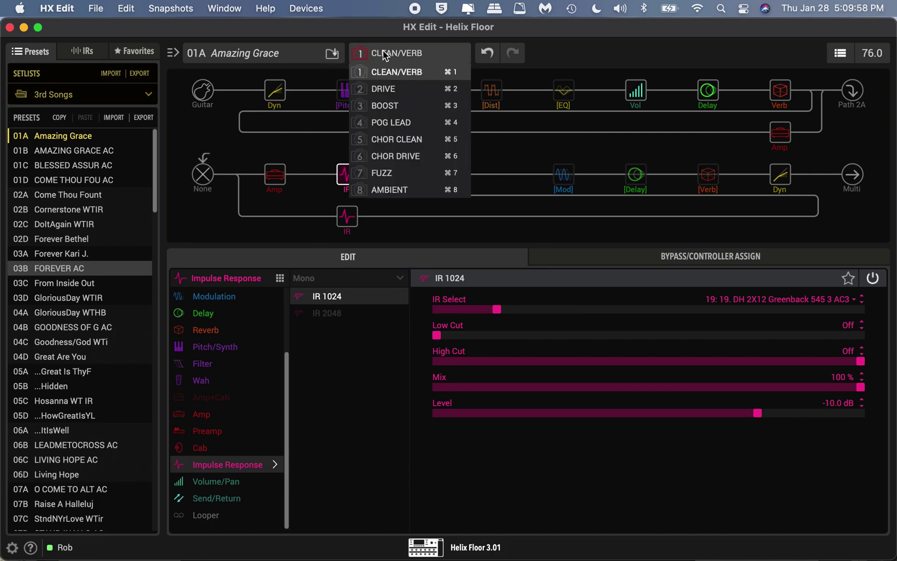
pyautogui.click(390, 106)
pyautogui.click(390, 54)
pyautogui.click(382, 71)
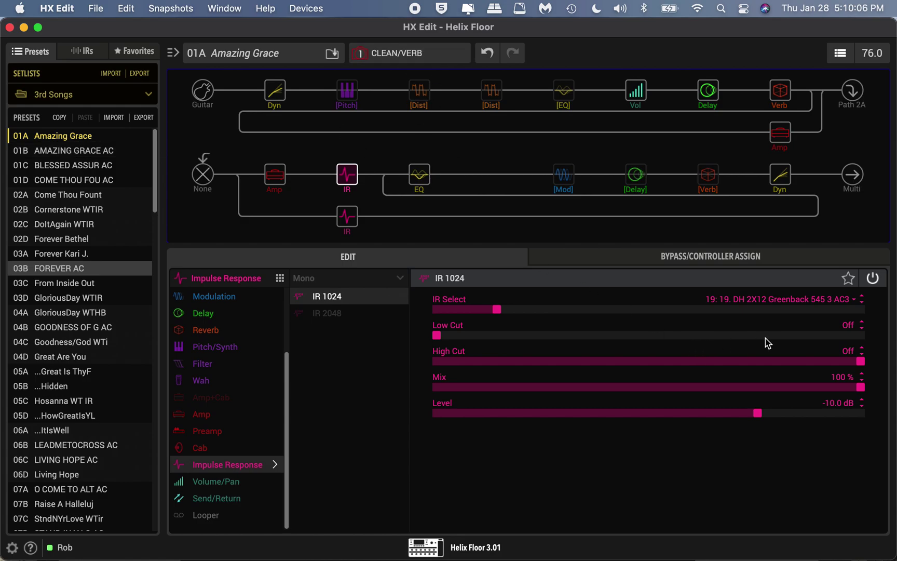
# - With the CLEAN/VERB snapshot selected, save the preset as Amazing Grace in slot 01A of the 3rd Songs setlist
pyautogui.click(395, 56)
pyautogui.click(404, 75)
pyautogui.click(332, 54)
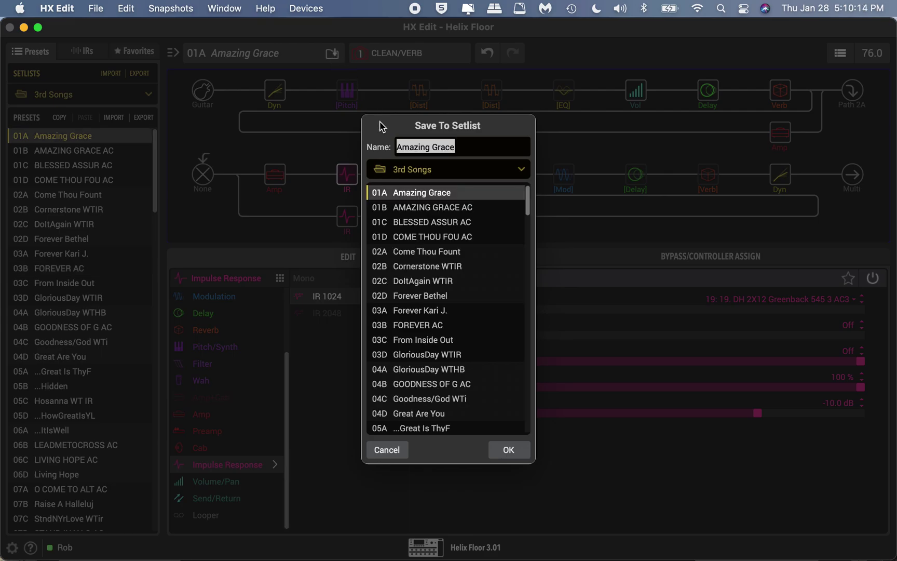
pyautogui.click(516, 456)
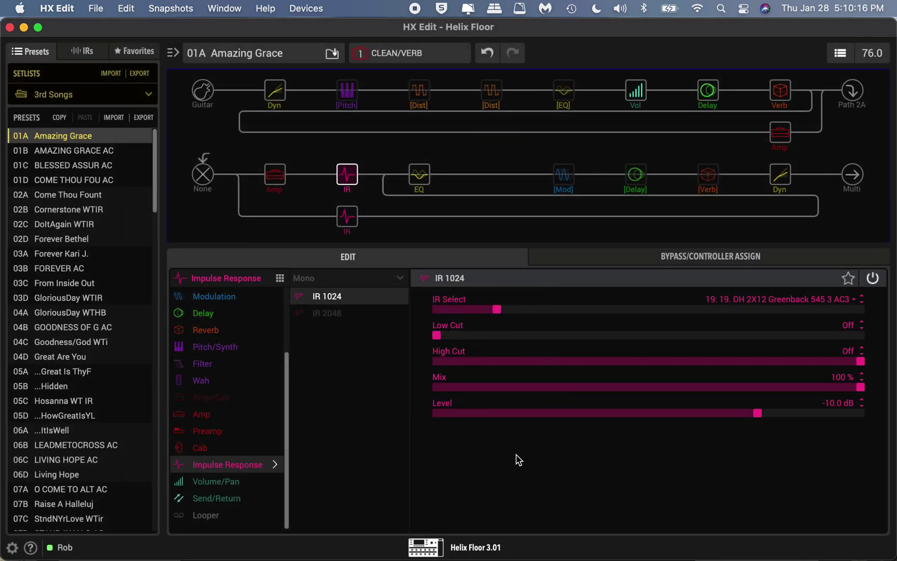
# - View the AMAZING GRACE AC and COME THOU FOU AC presets, and reload the Amazing Grace preset in slot 01A
pyautogui.click(84, 155)
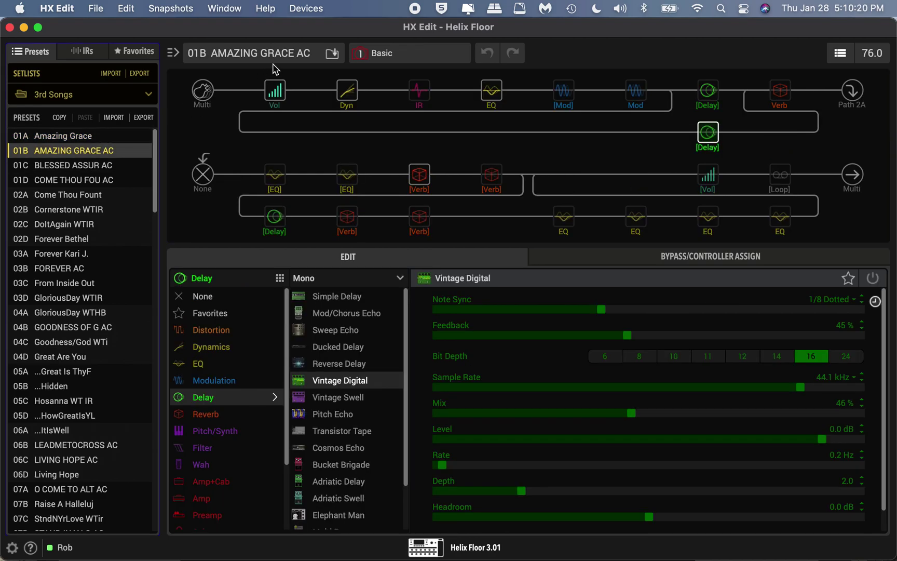
pyautogui.click(82, 183)
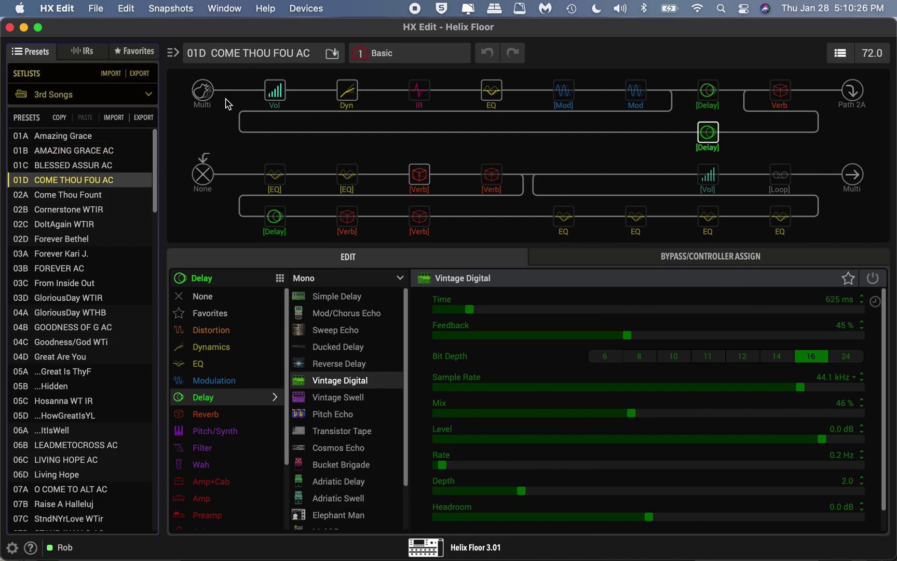
pyautogui.click(91, 139)
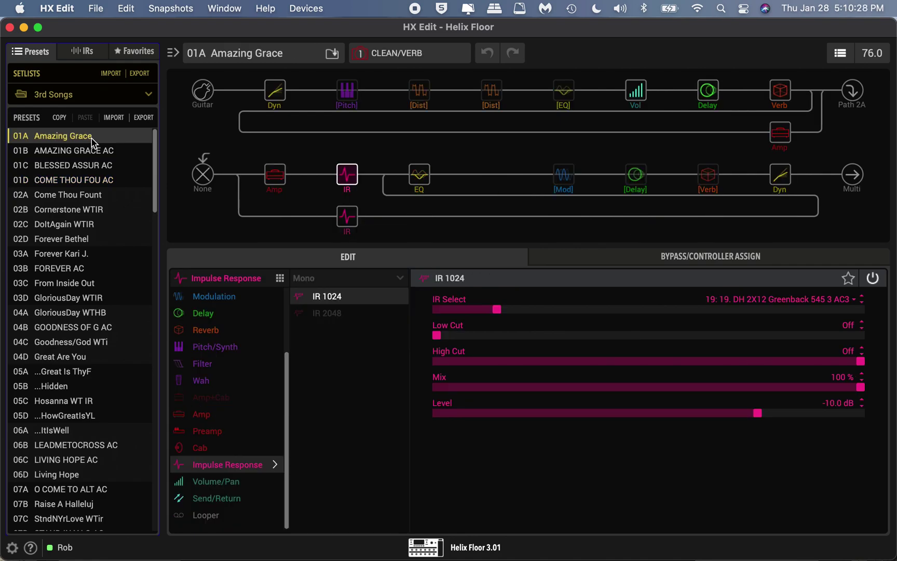
# - Look over Amazing Grace's snapshot list and the Helix's IR slots, and return to the 3rd Songs preset list
pyautogui.click(368, 55)
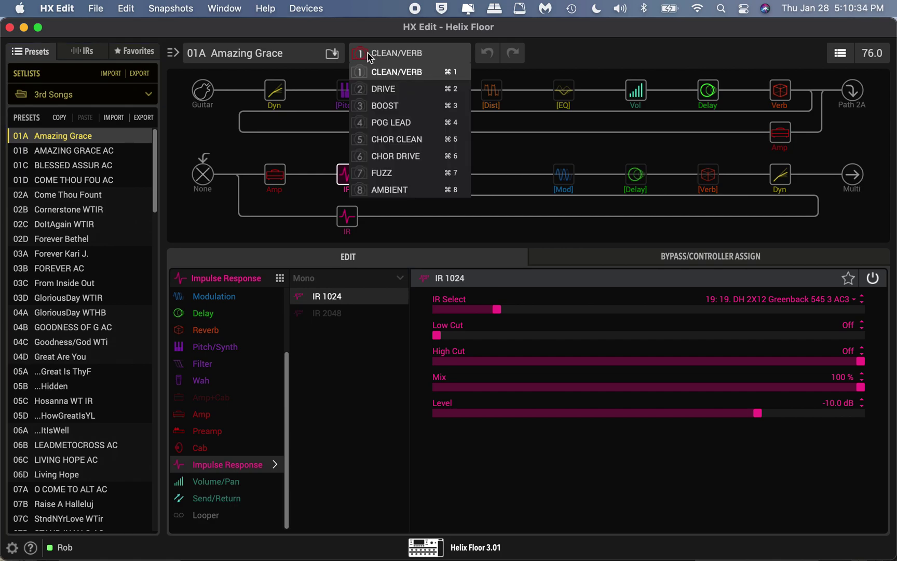
pyautogui.click(368, 55)
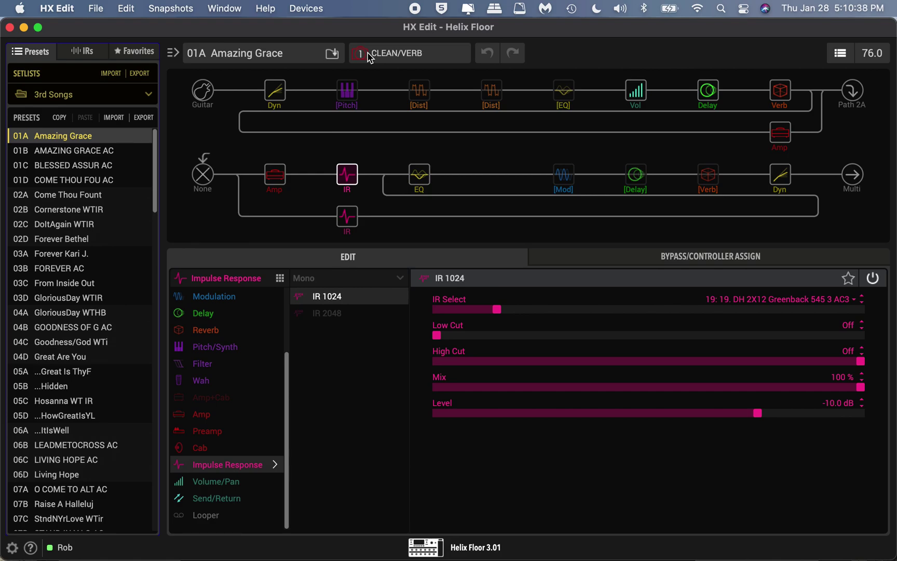
pyautogui.click(86, 53)
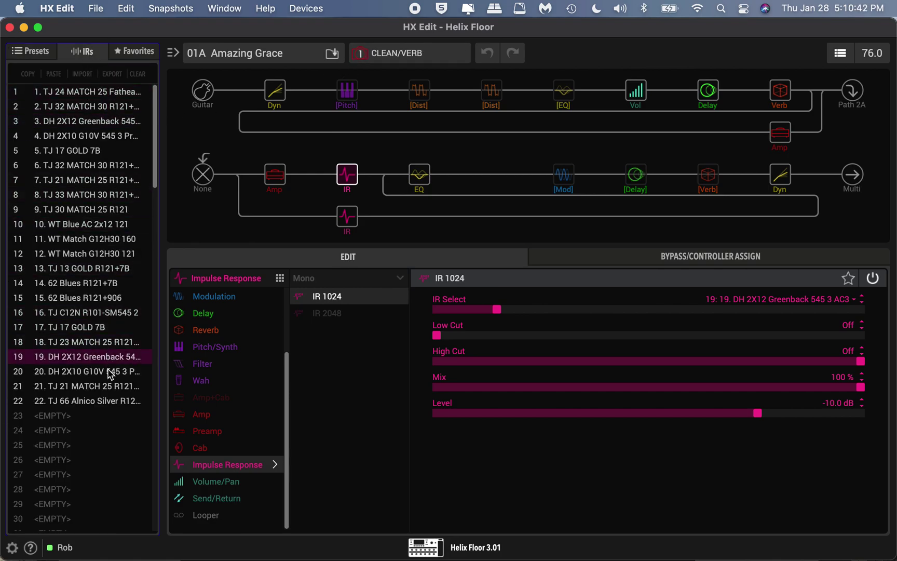
pyautogui.click(30, 54)
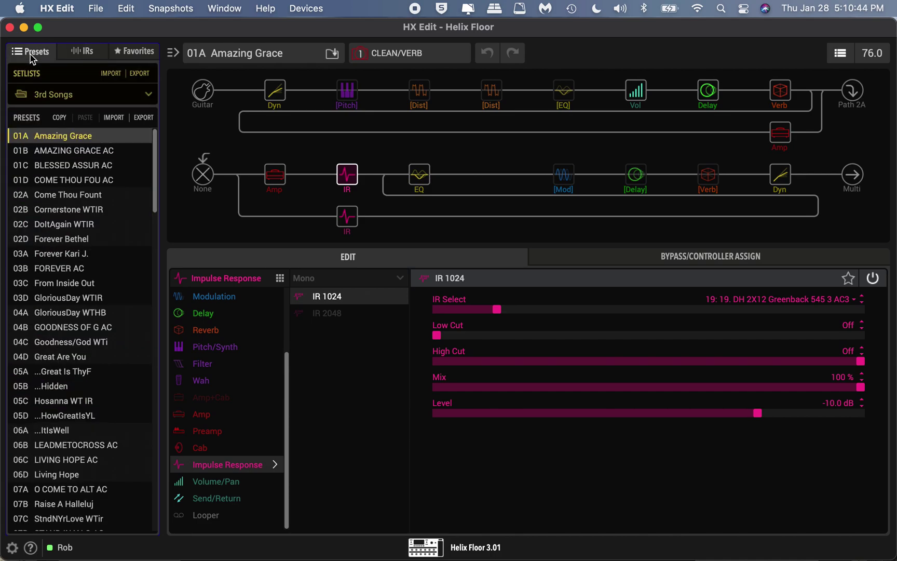